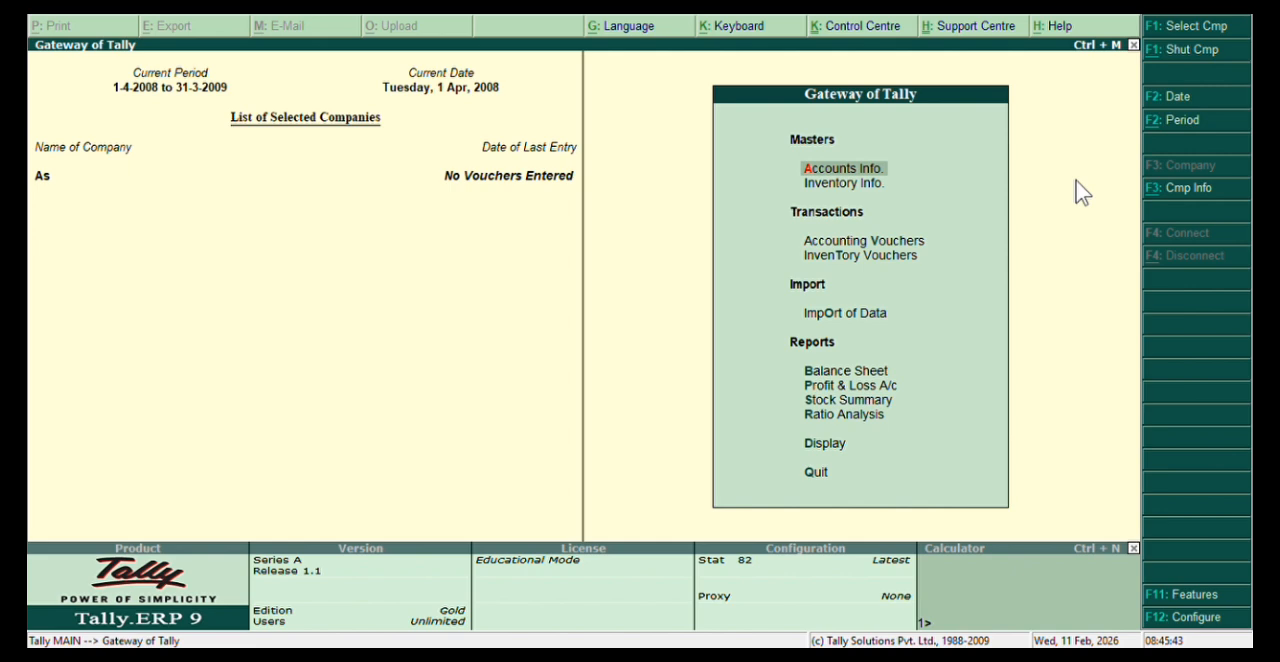
Enable the separate discount column on invoices in the company's inventory features and save the settings.
key("F11")
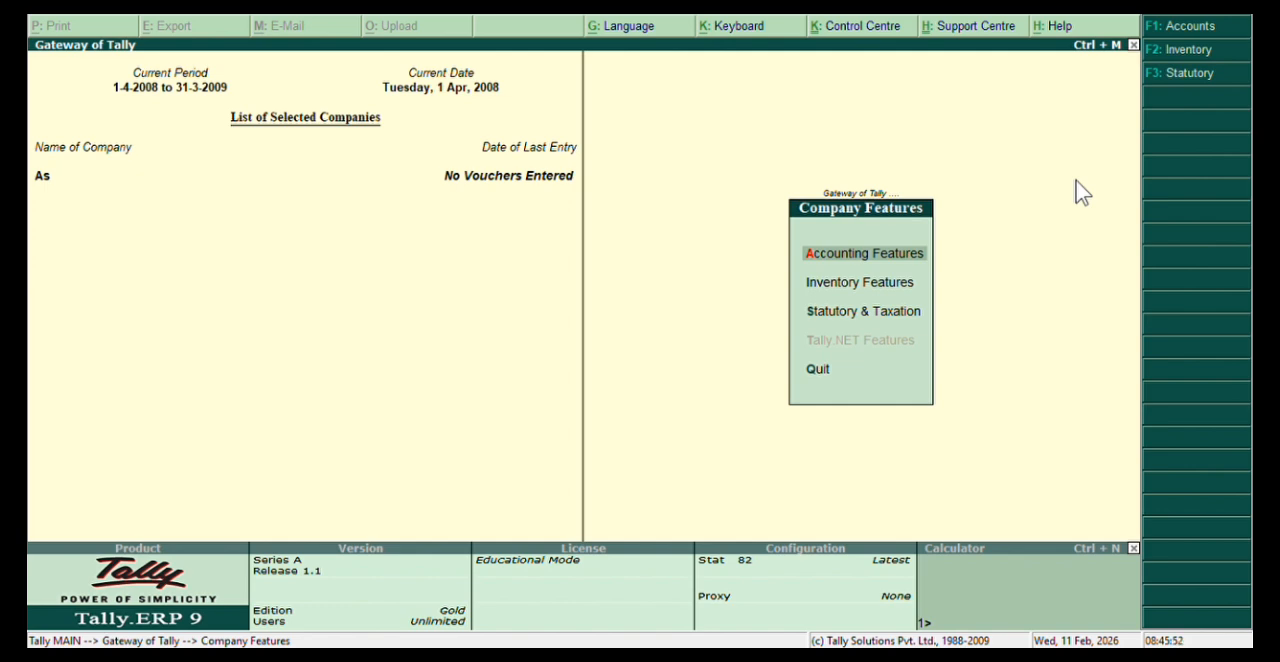
key("i")
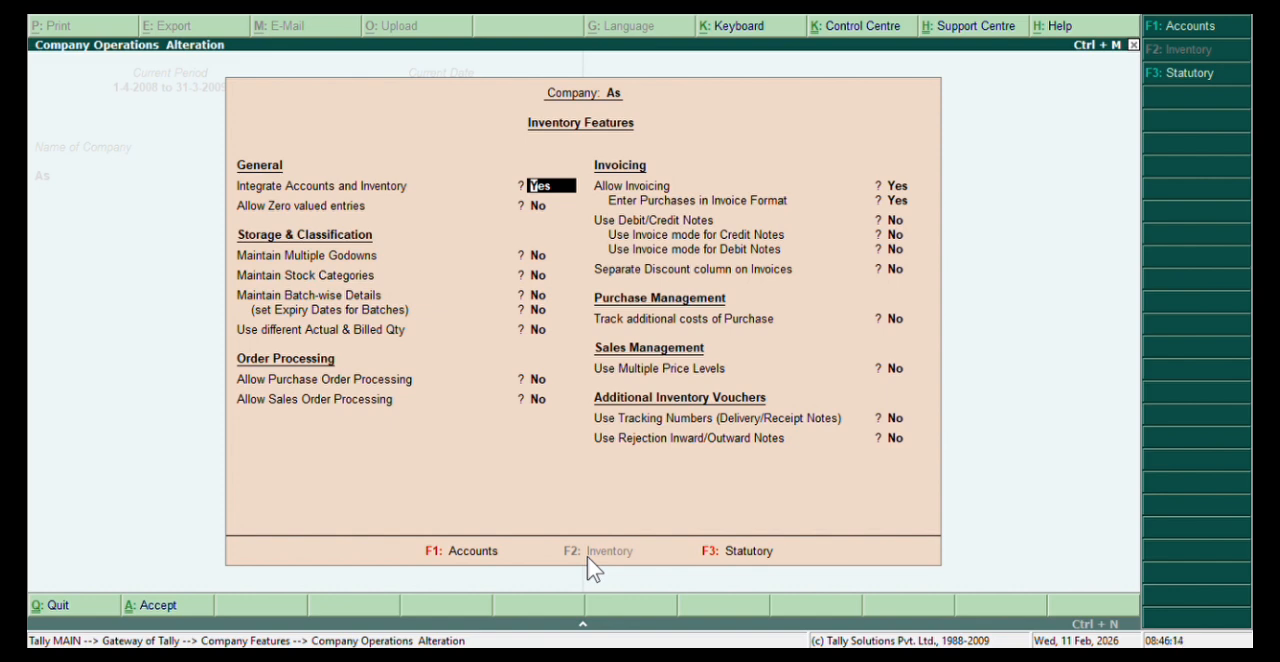
key("Return")
key("Return")
key("Return")
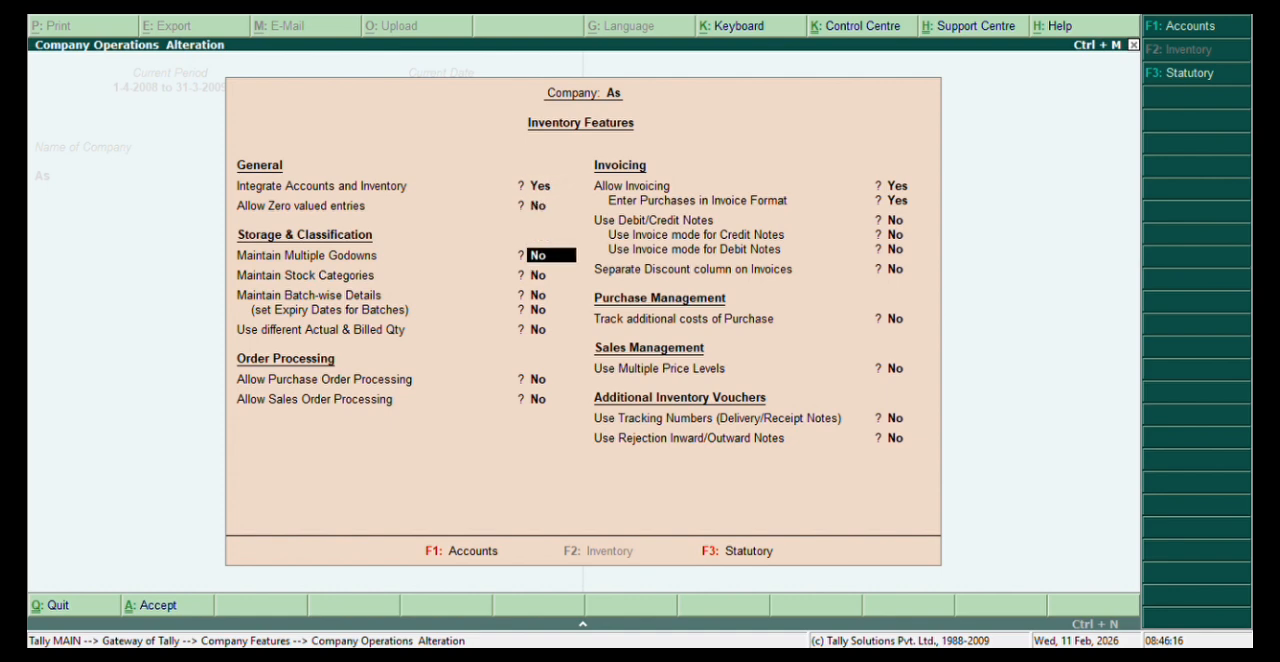
key("Return")
key("Return")
key("Return")
key("Return")
key("Return")
key("Return")
key("Return")
key("Return")
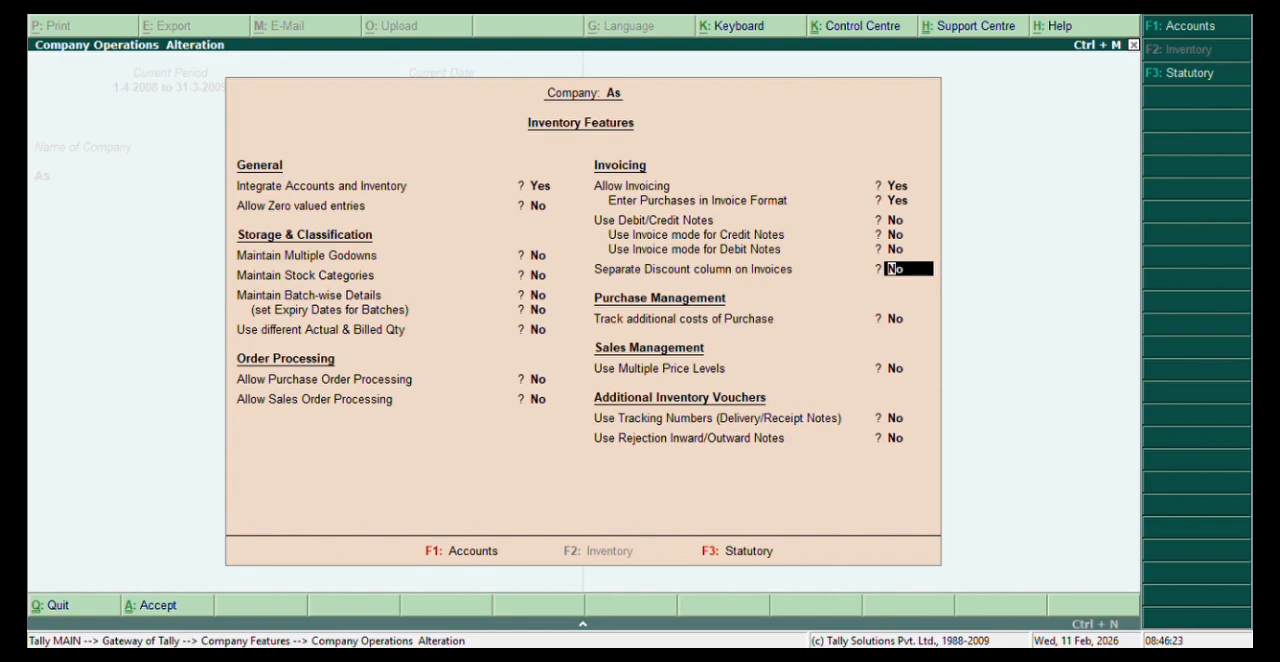
type("y")
key("Return")
key("Return")
key("Return")
key("Return")
key("Return")
key("Return")
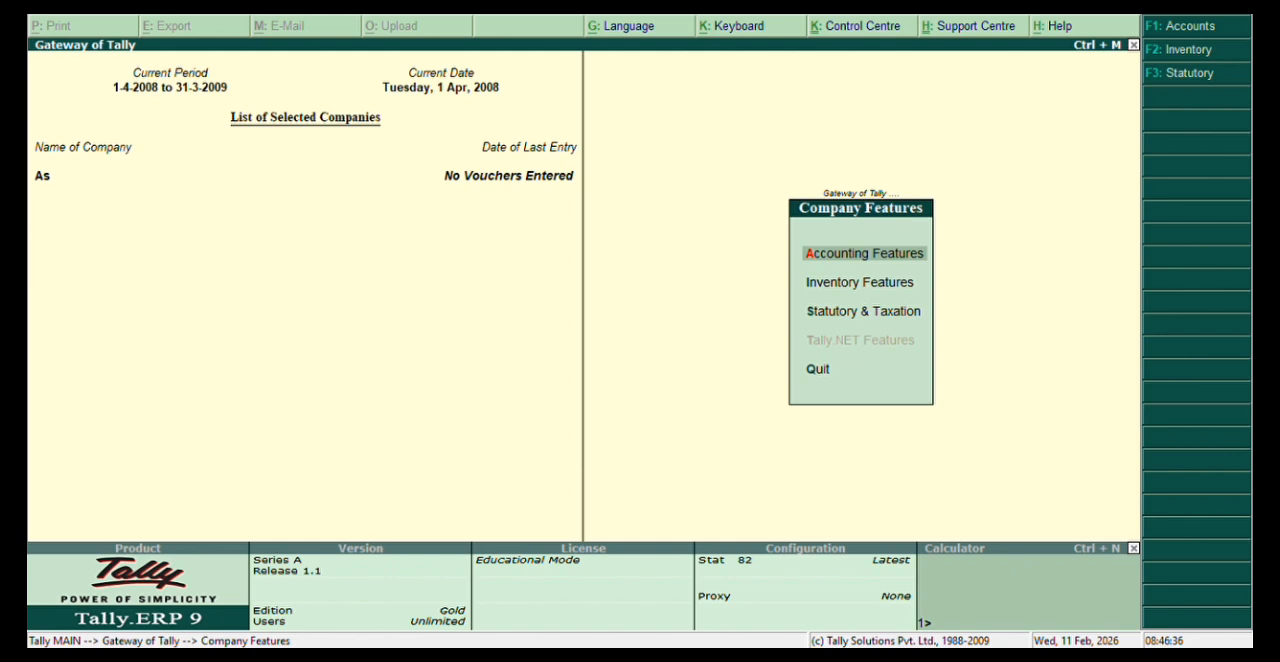
Start a new sales voucher under Accounting Vouchers and leave its reference empty.
key("Escape")
key("Down")
key("Down")
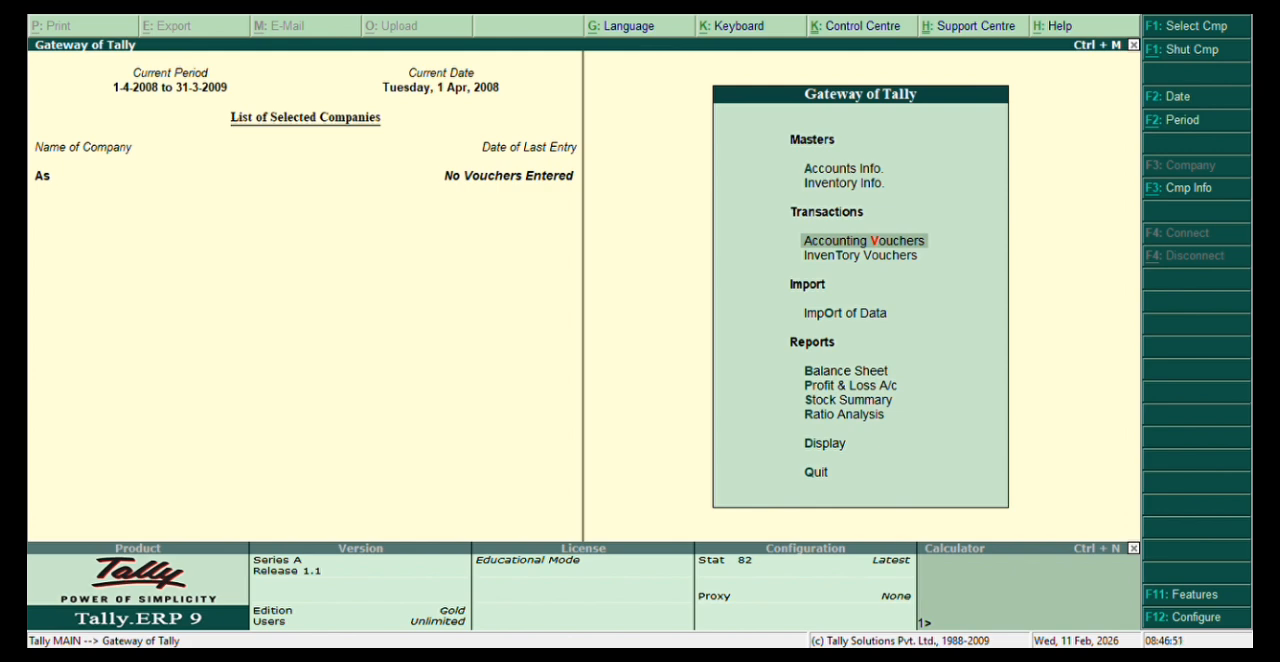
key("Return")
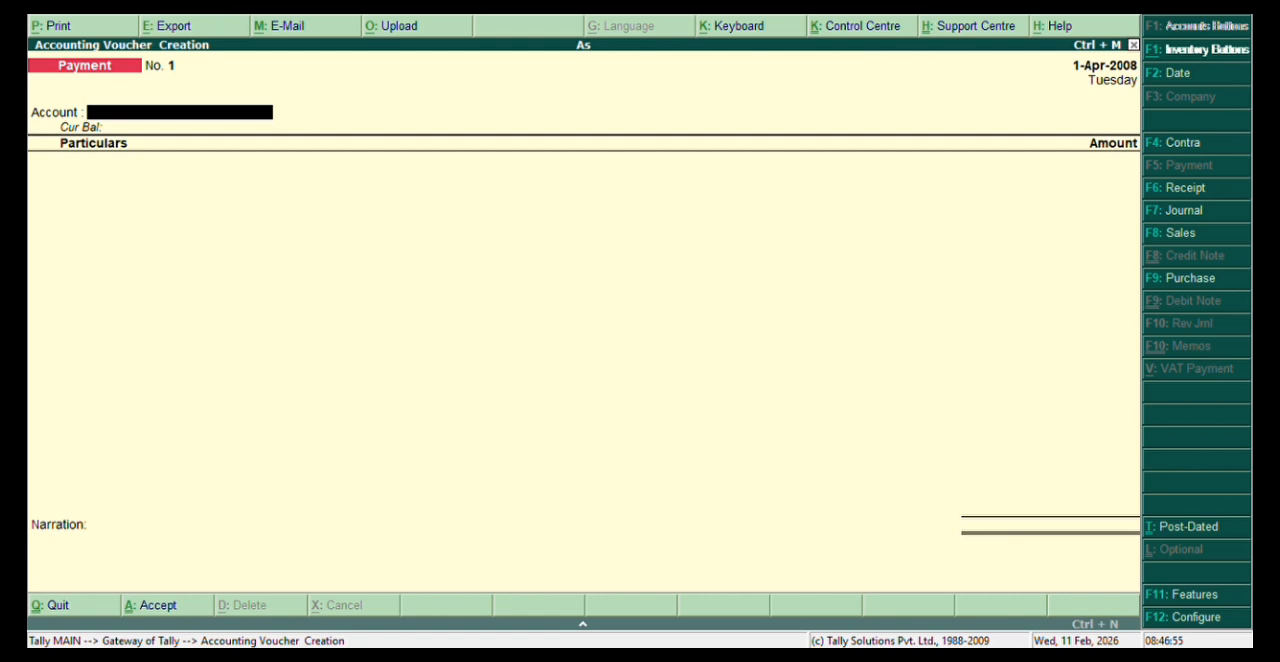
key("F8")
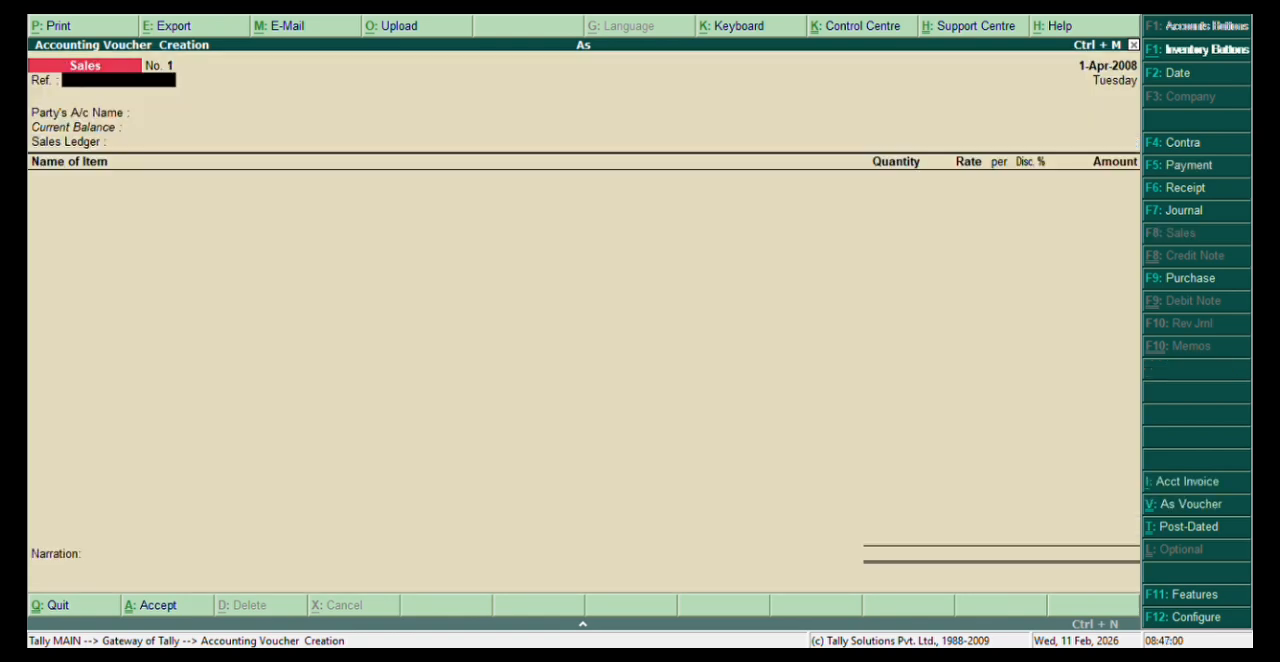
key("Return")
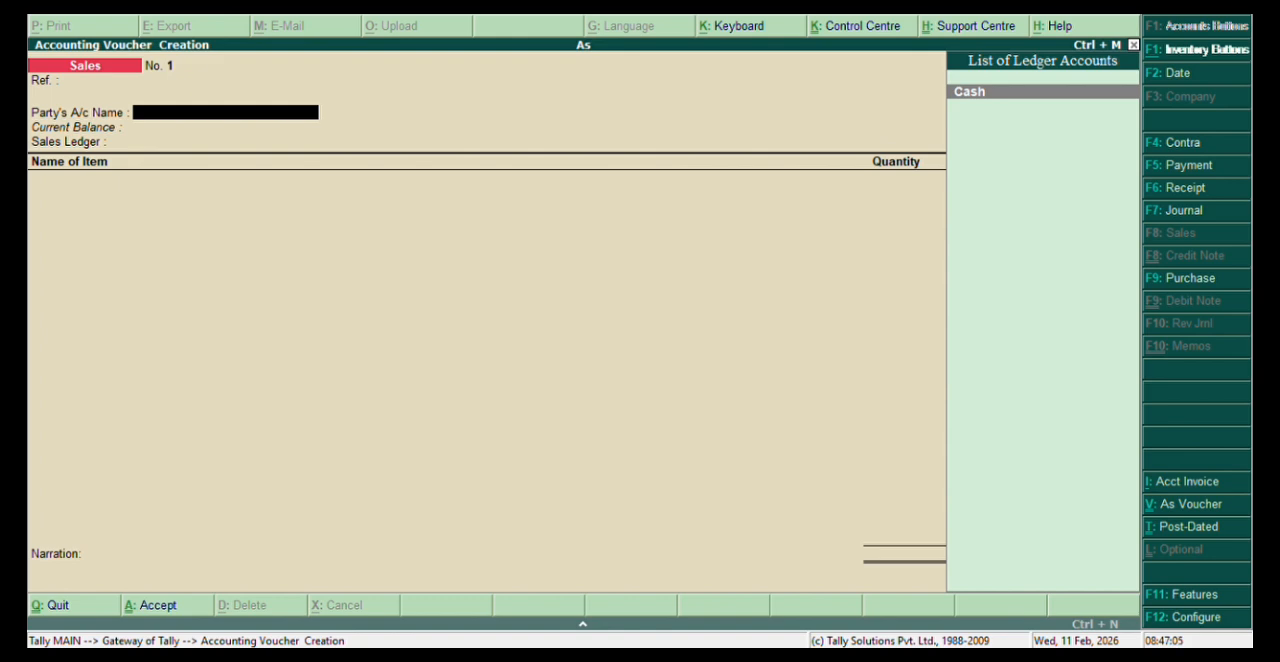
Create a new party ledger named Rcm Company from within the sales voucher, without an alias.
key("alt+c")
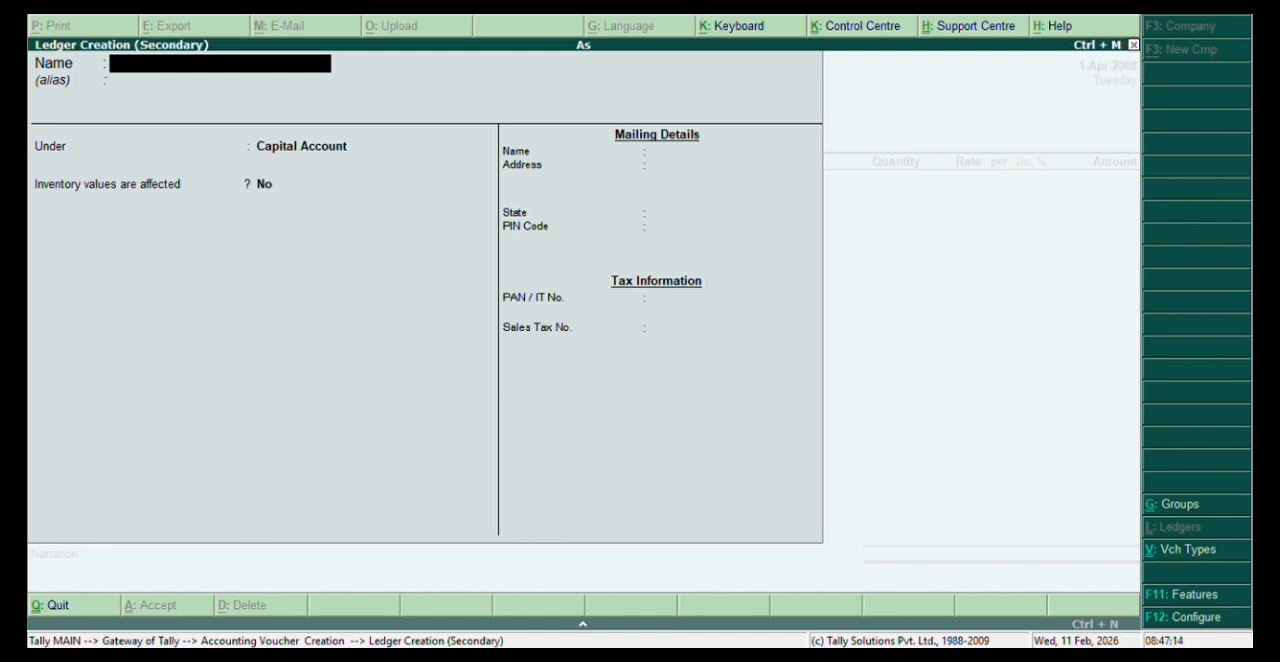
type("Rcm Company")
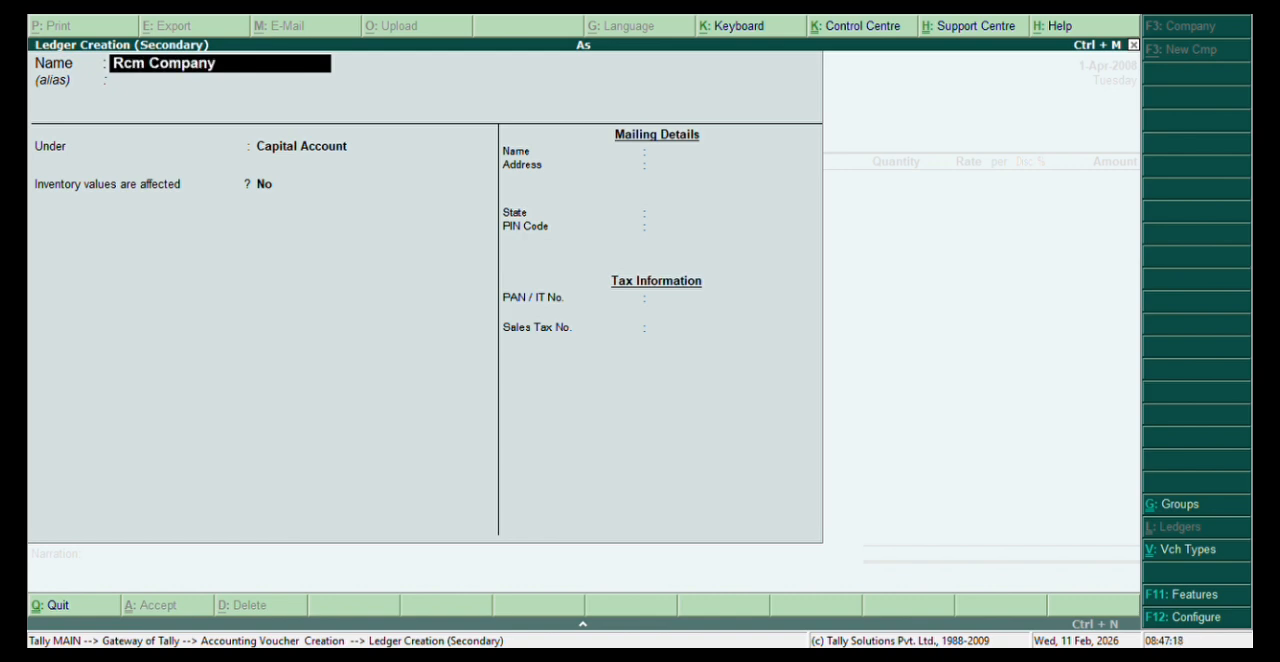
key("Return")
key("Return")
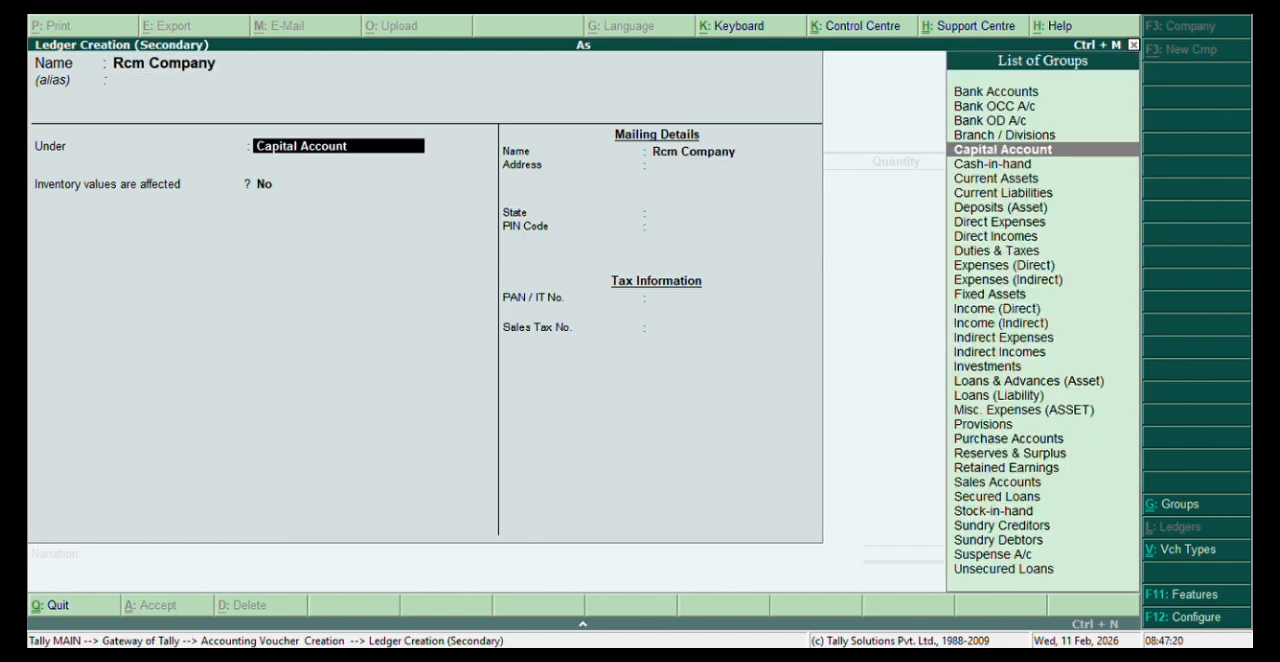
Place the Rcm Company ledger under Sundry Debtors, keep the remaining defaults and save it as the voucher's party.
type("S")
key("Up")
key("Up")
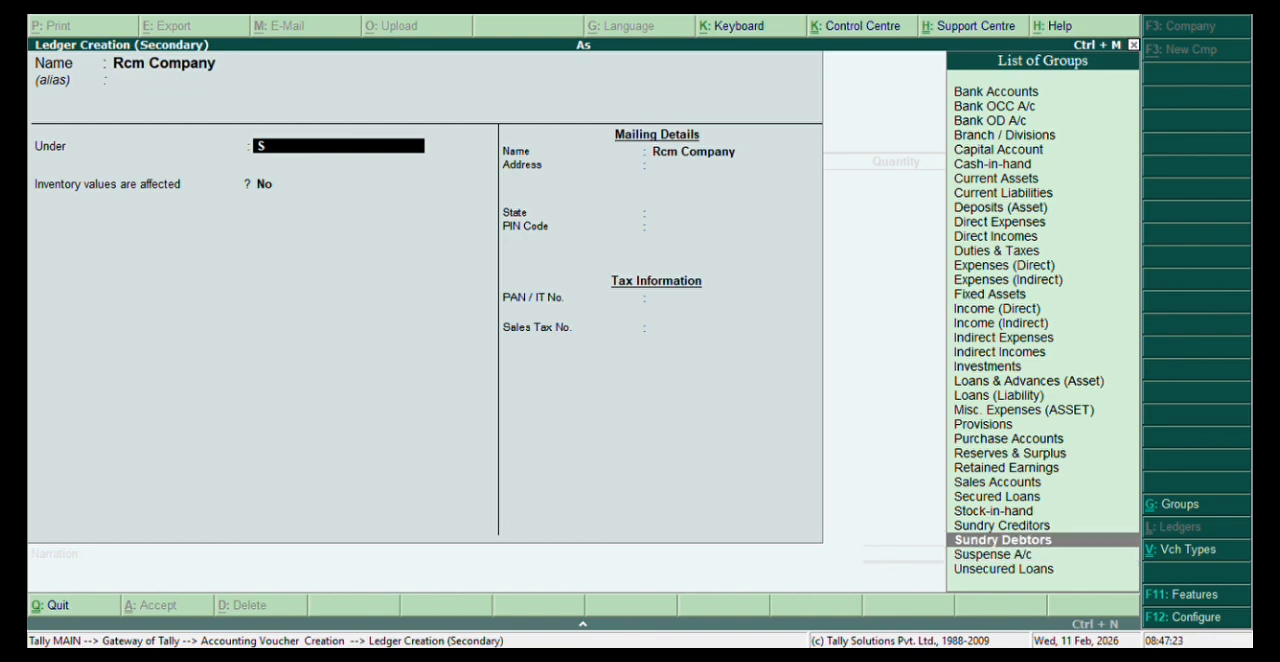
key("Return")
key("Return")
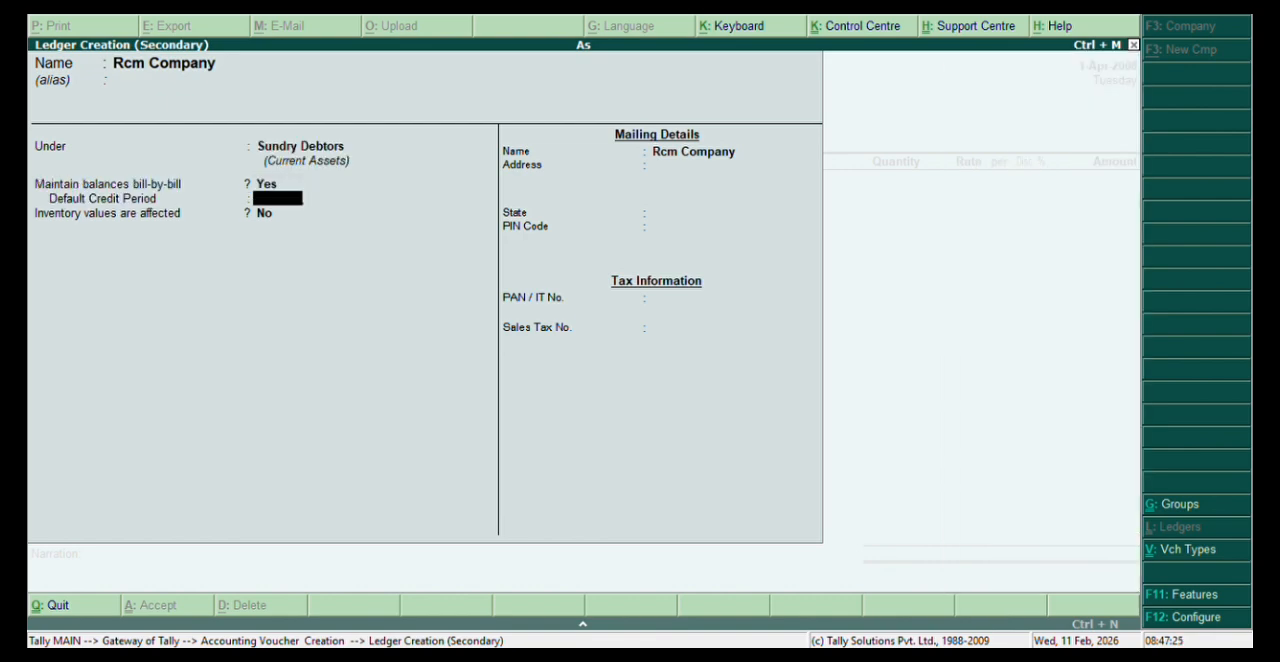
key("Return")
key("Return")
Enter delivery note number 255 with its default date and despatch document number 546565 in the despatch details.
key("Return")
key("Return")
key("Return")
key("Return")
key("Return")
key("Return")
key("Return")
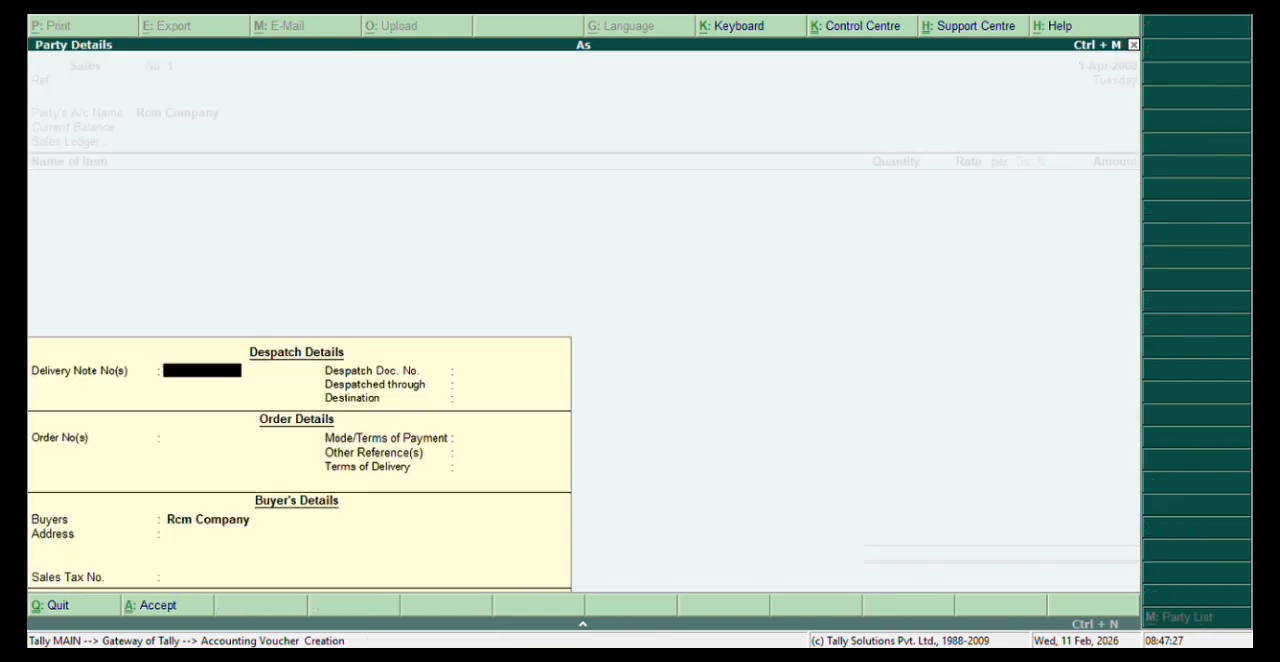
key("Return")
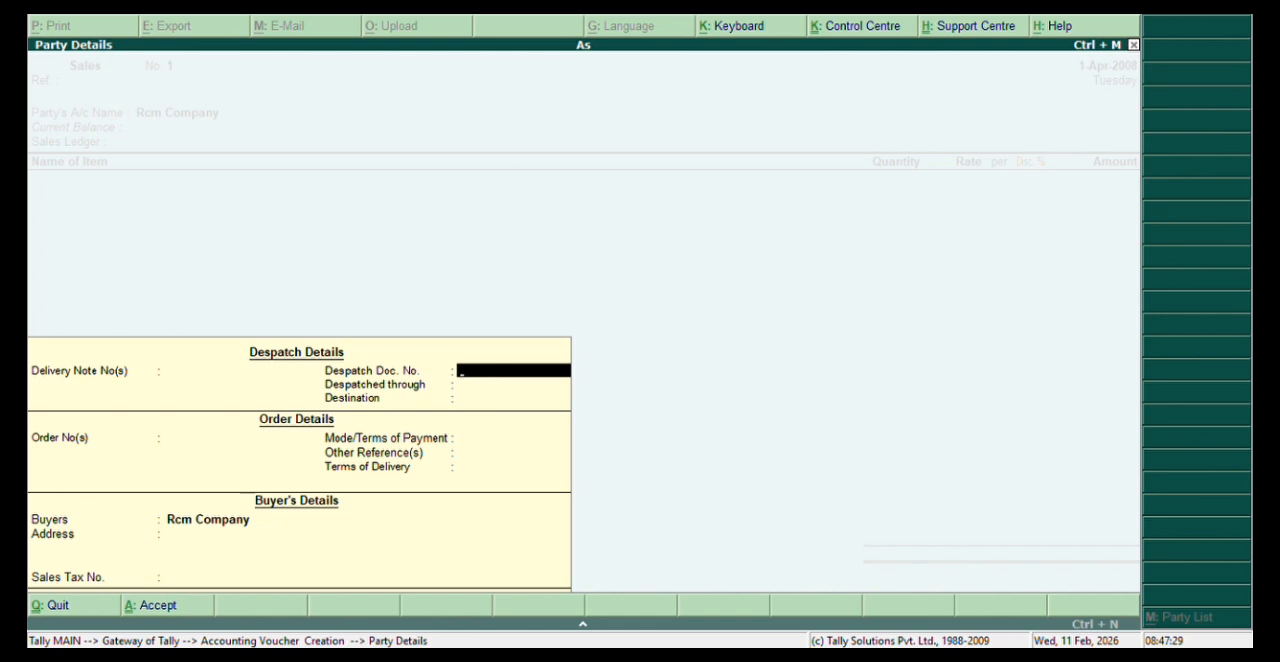
key("BackSpace")
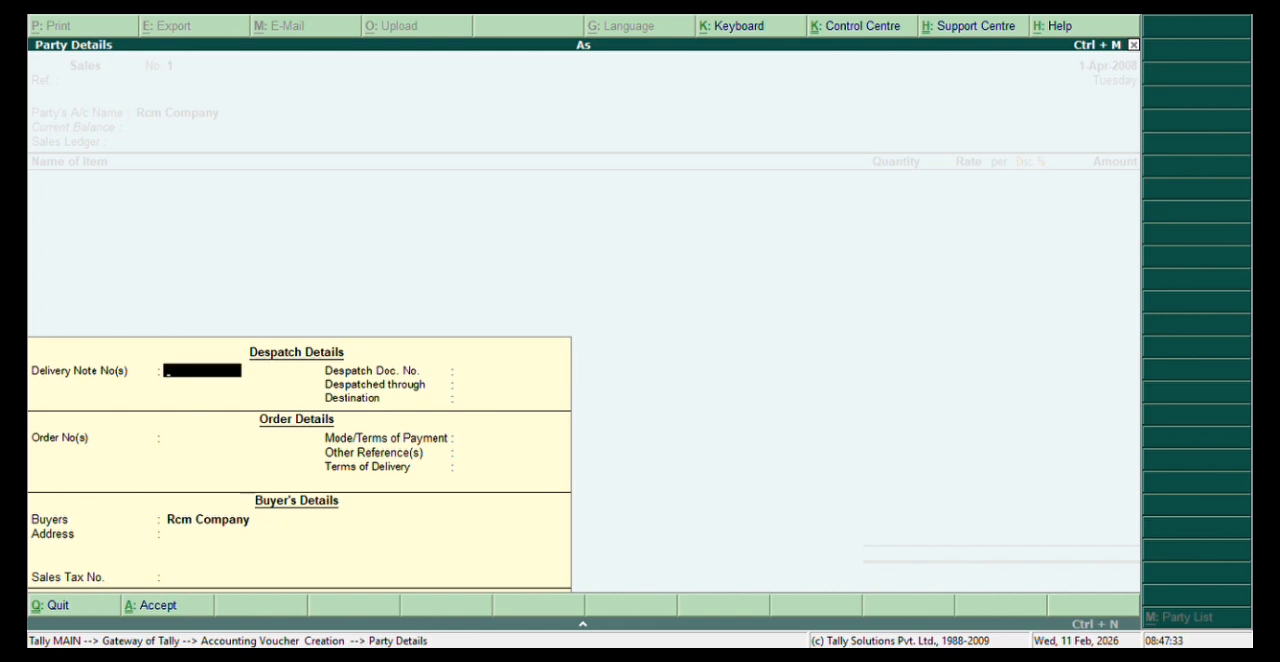
type("255")
key("Return")
key("Return")
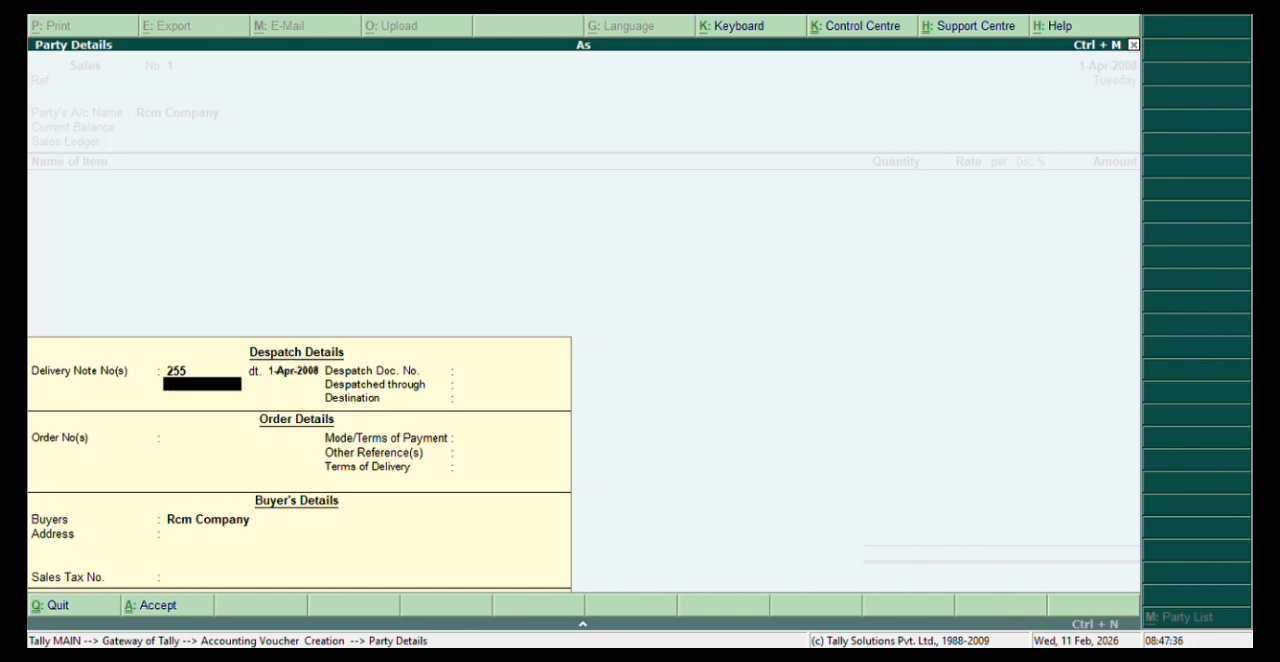
key("Return")
type("546565")
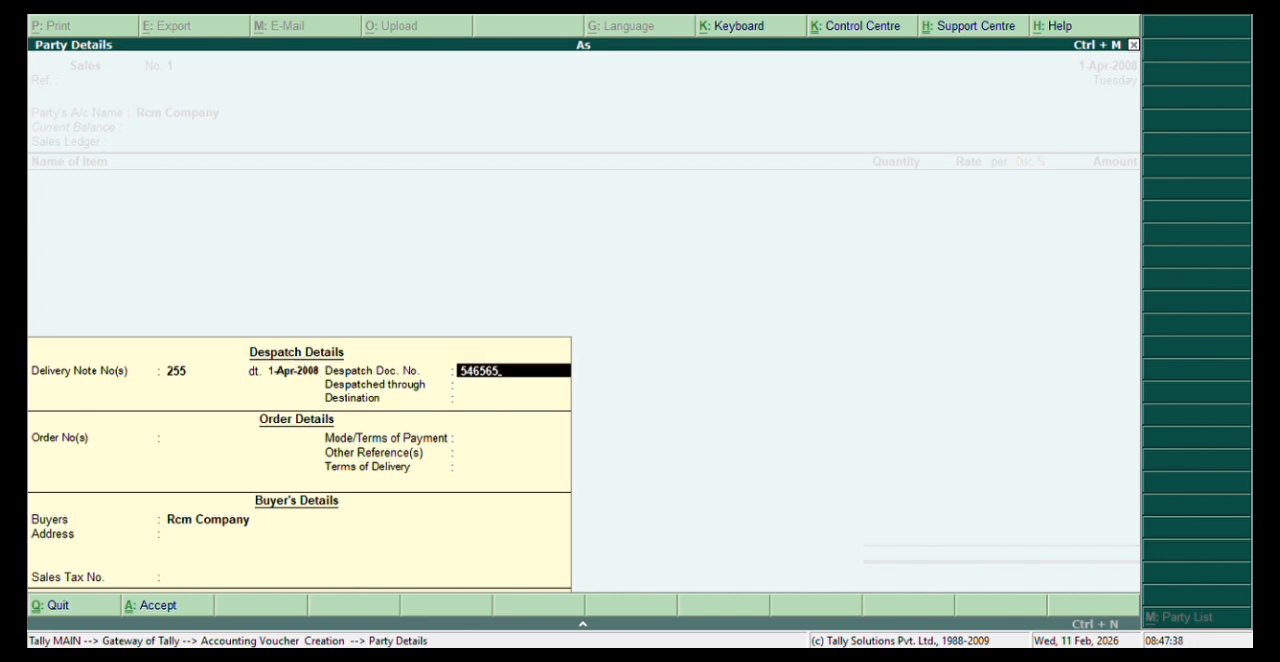
key("Return")
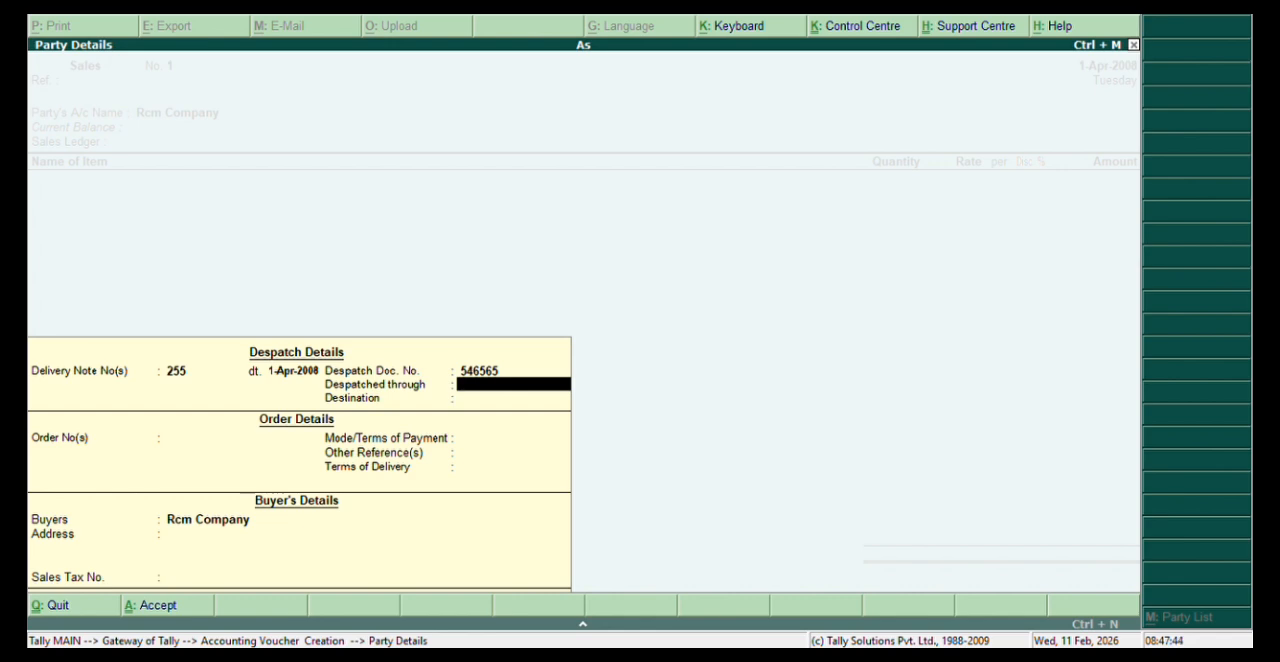
Set the despatch method to "By Transport" and the destination to "120km".
type("By transport")
key("Return")
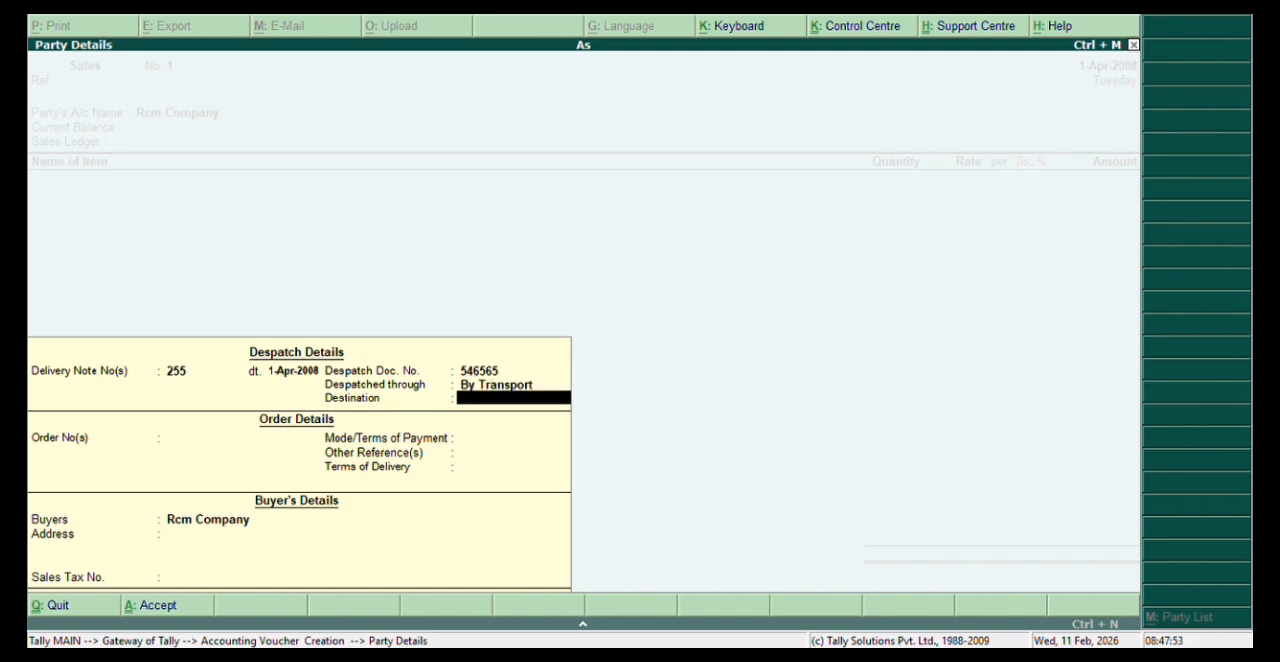
type("120km")
key("Return")
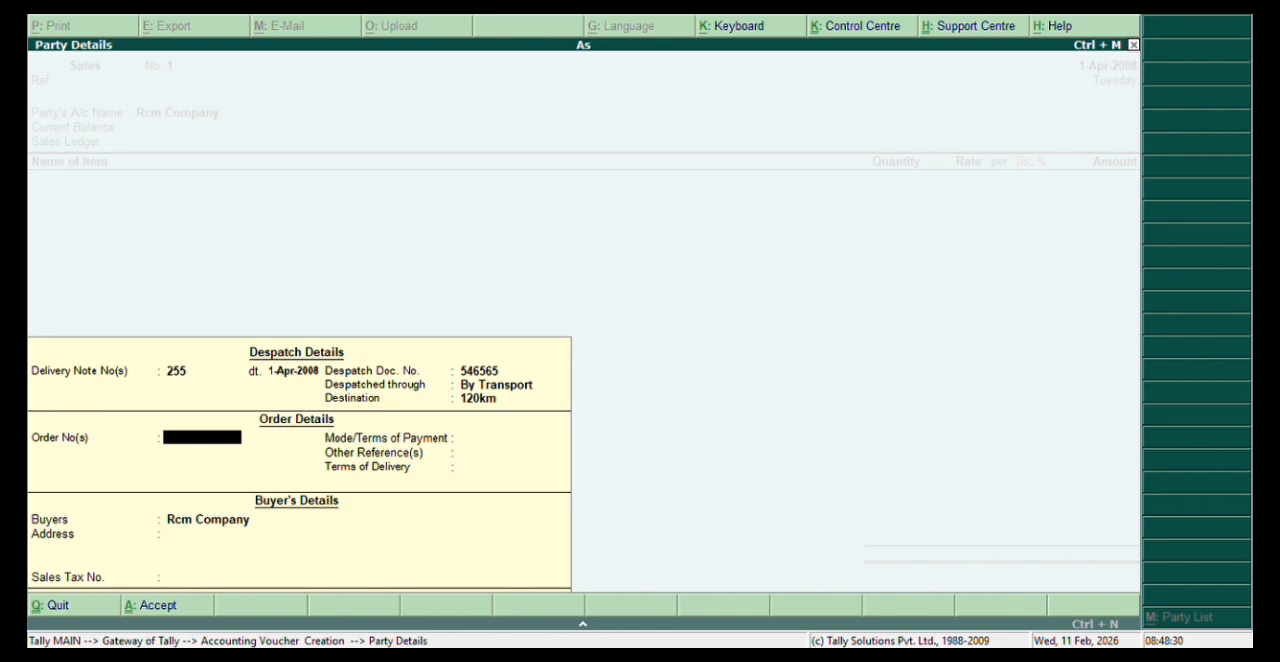
Fill in the order number with its default date, payment terms "online pay" and other reference "phone pay".
type("5")
key("Return")
key("Return")
key("Return")
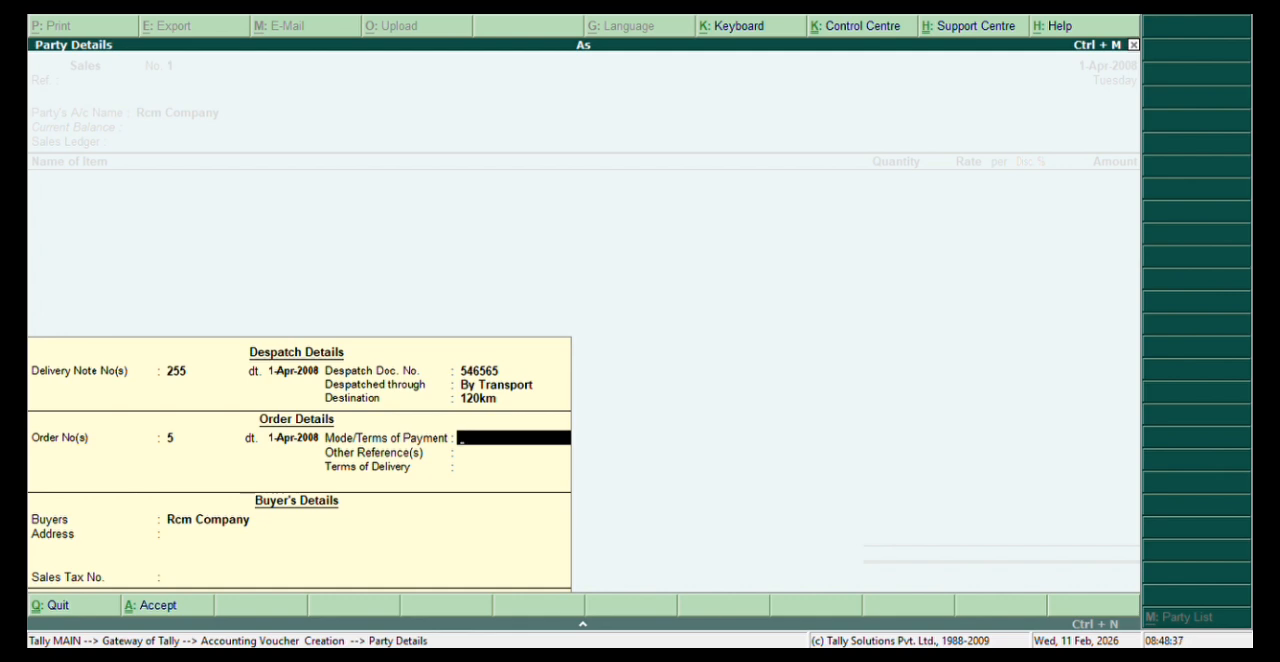
type("online pay")
key("Return")
type("p")
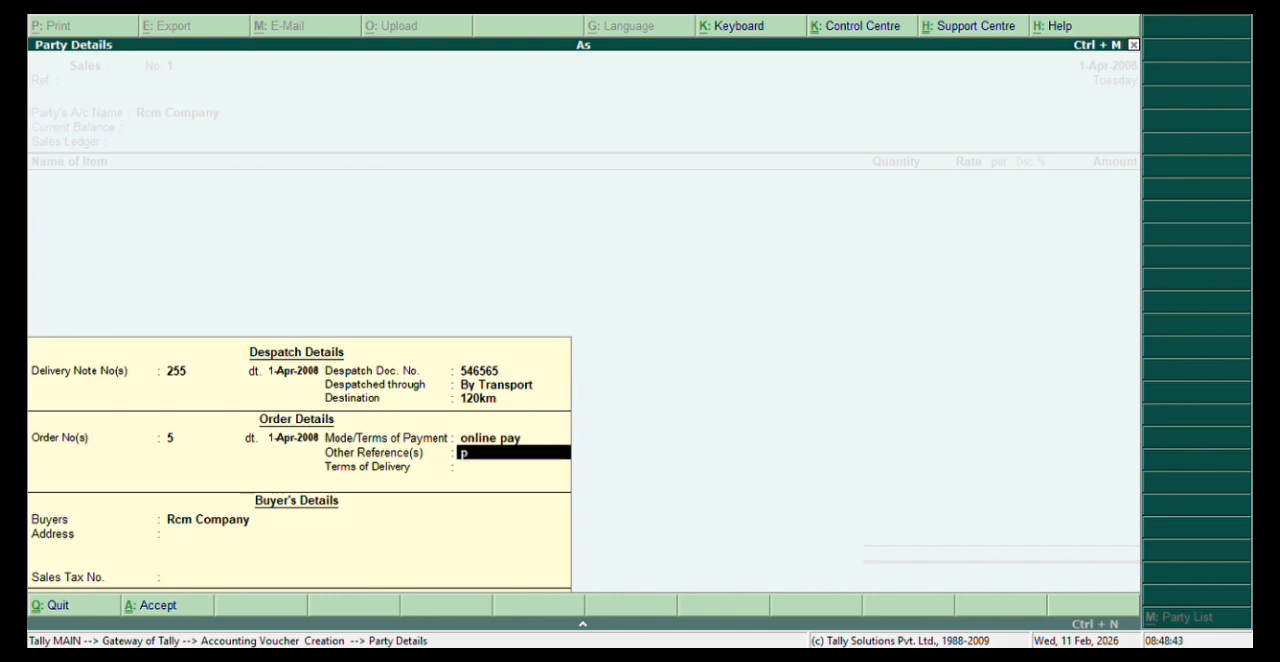
type("hone pay")
key("Return")
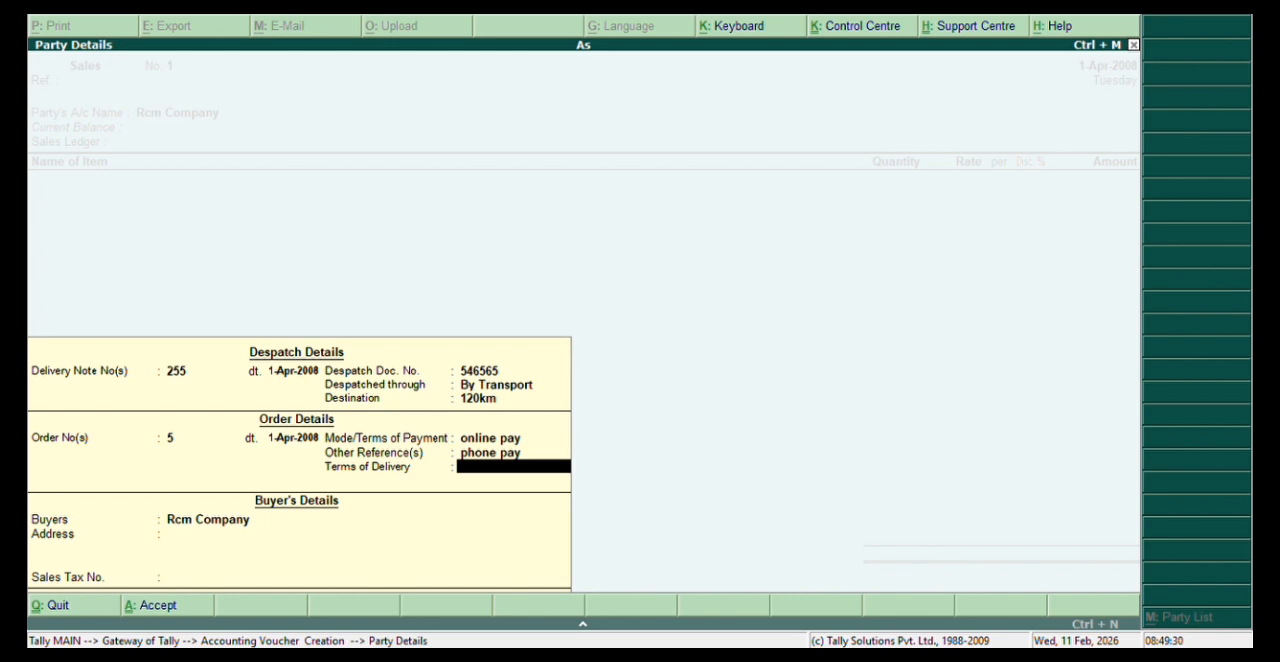
Set the terms of delivery to "1 week aftern deleverd your product" and accept the buyer's details with the address empty.
type("1 week aftern d")
type("ever")
key("BackSpace")
key("BackSpace")
key("BackSpace")
type("leverd you")
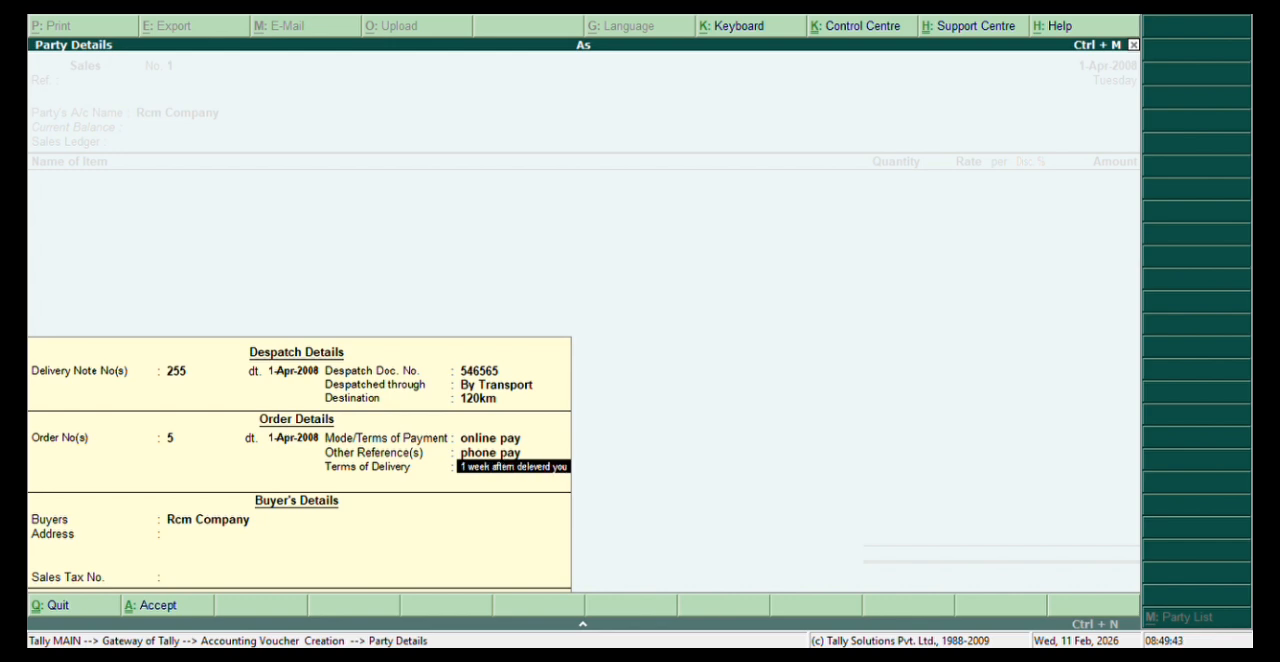
type("r product")
key("Return")
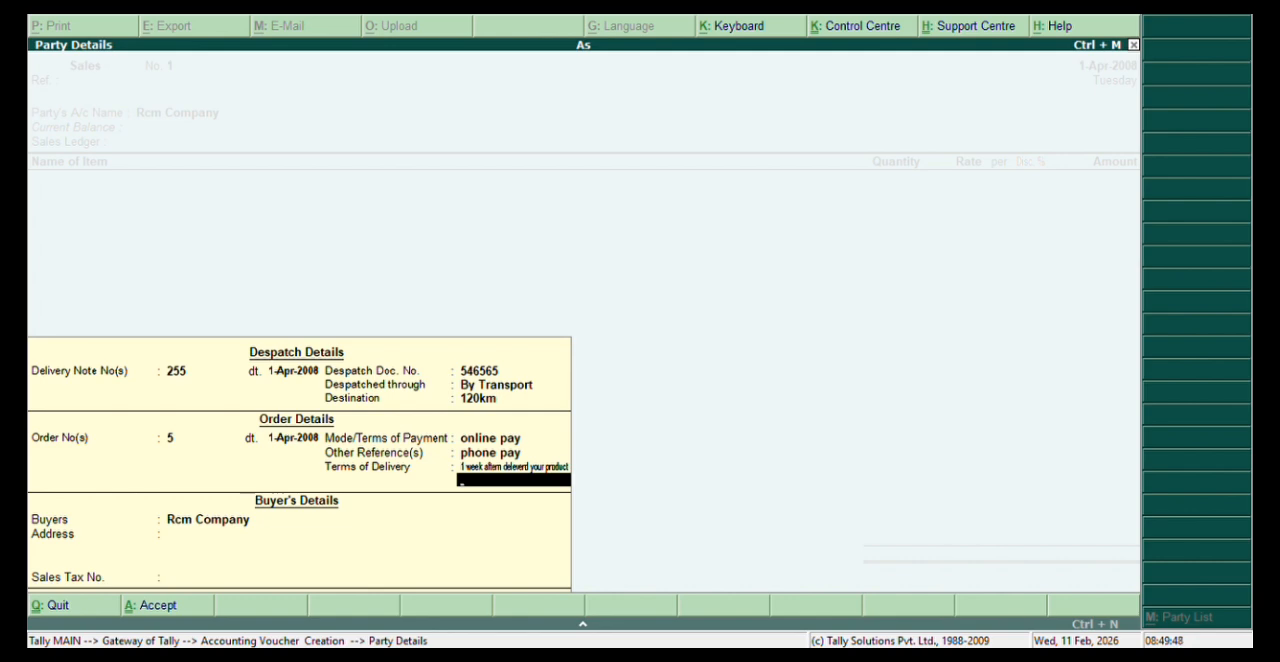
key("Return")
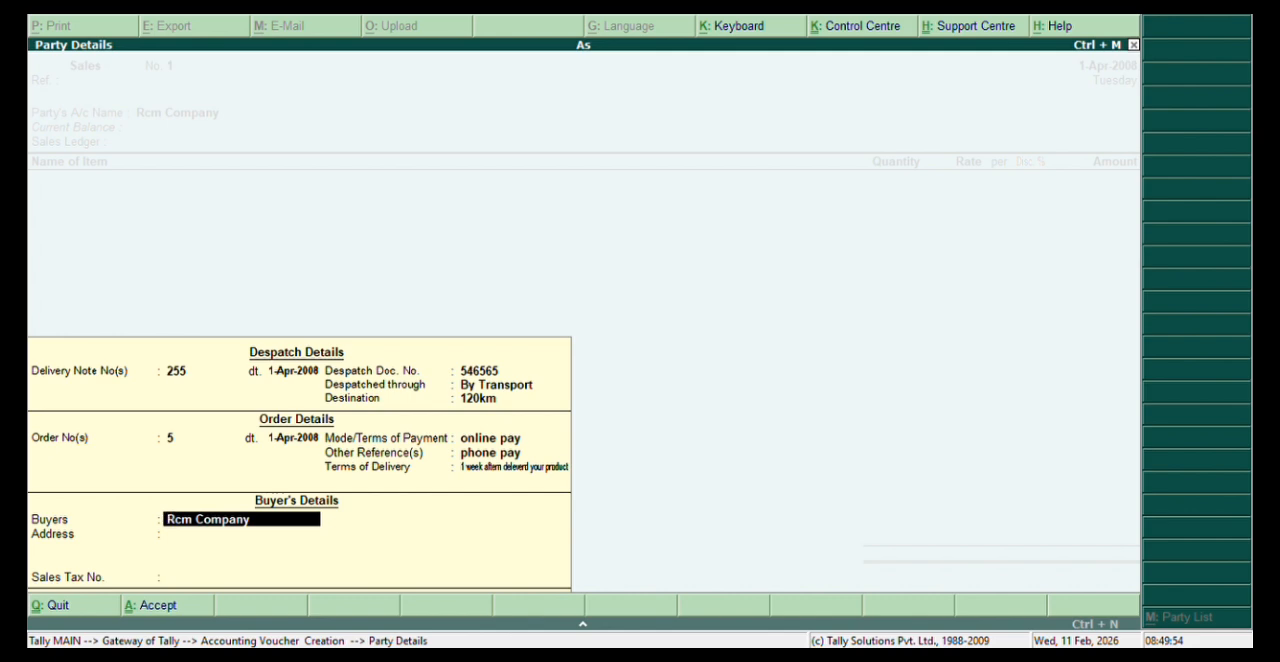
key("Return")
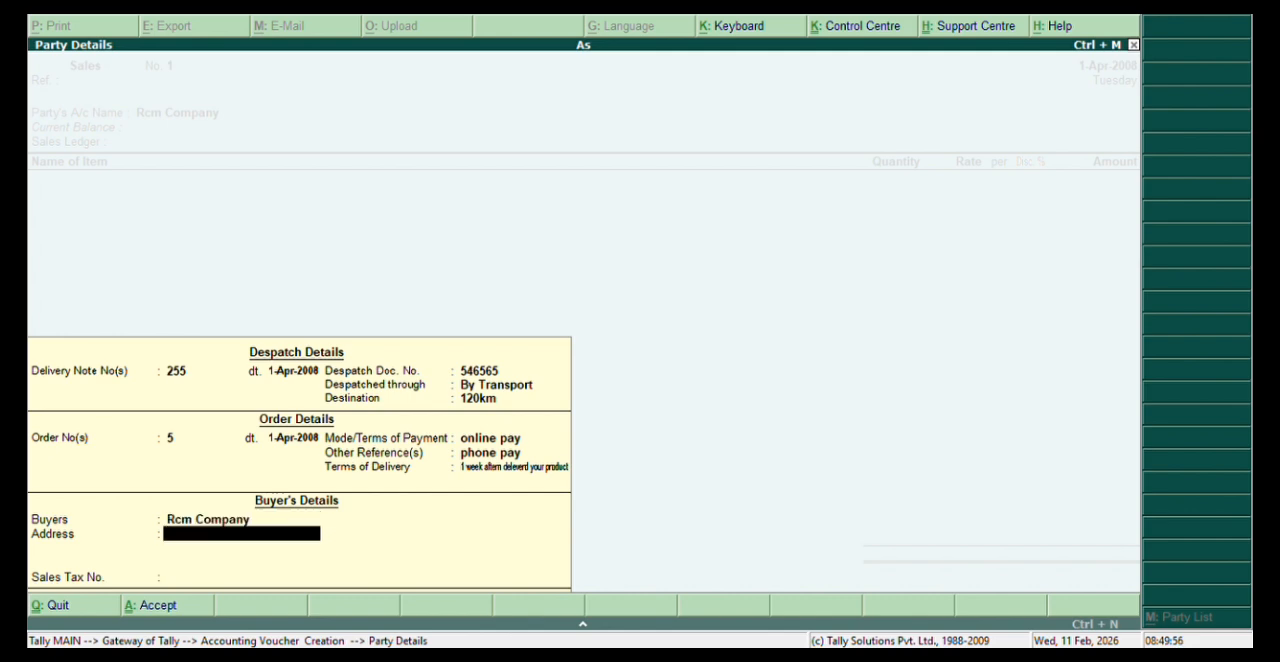
key("Return")
key("Return")
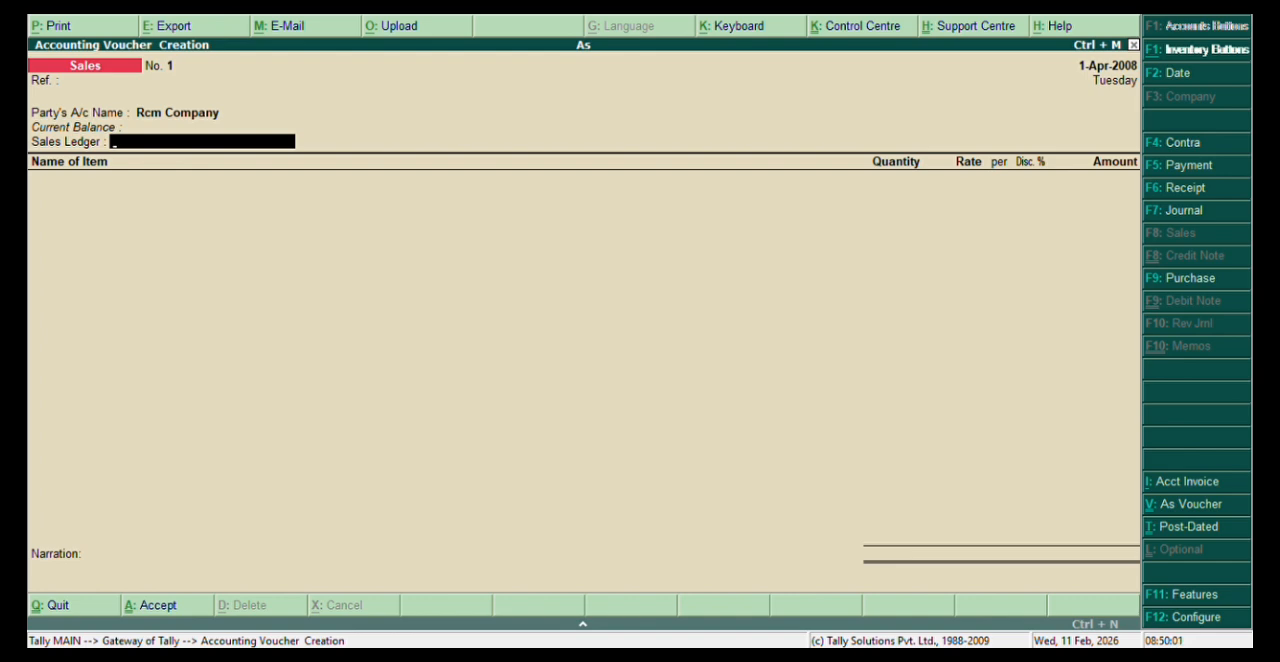
Create a new ledger named Gs for the voucher's sales ledger, without an alias.
key("alt+c")
type("Good Salares")
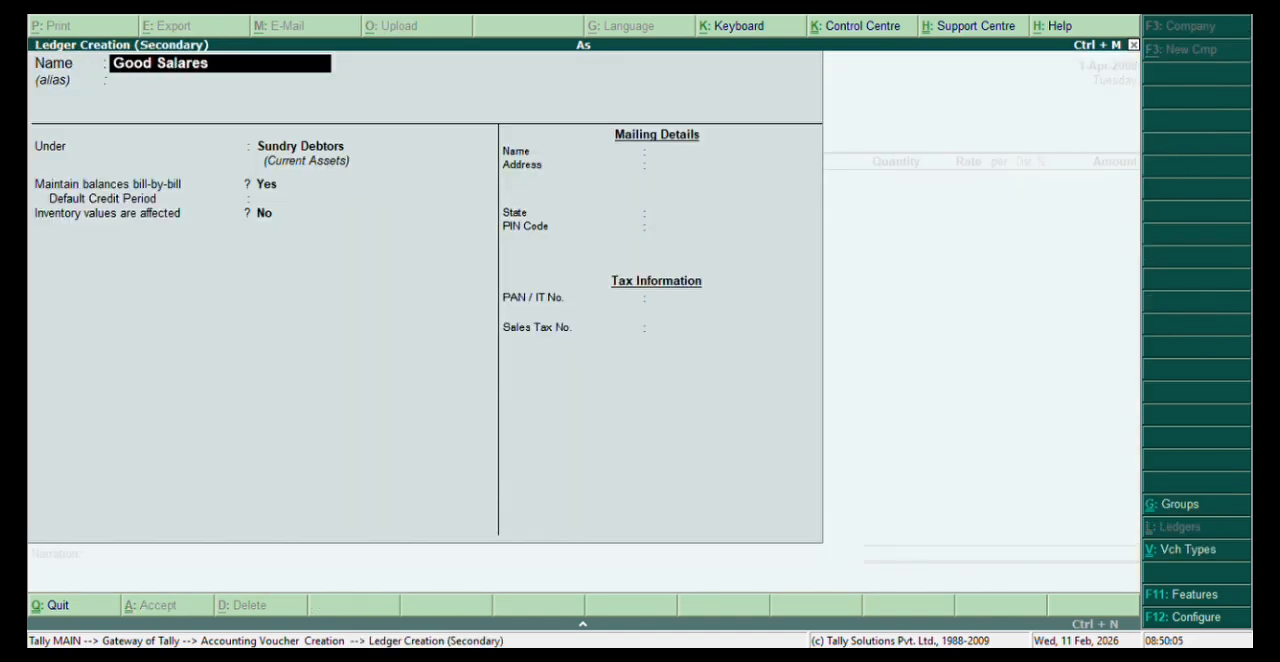
key("Return")
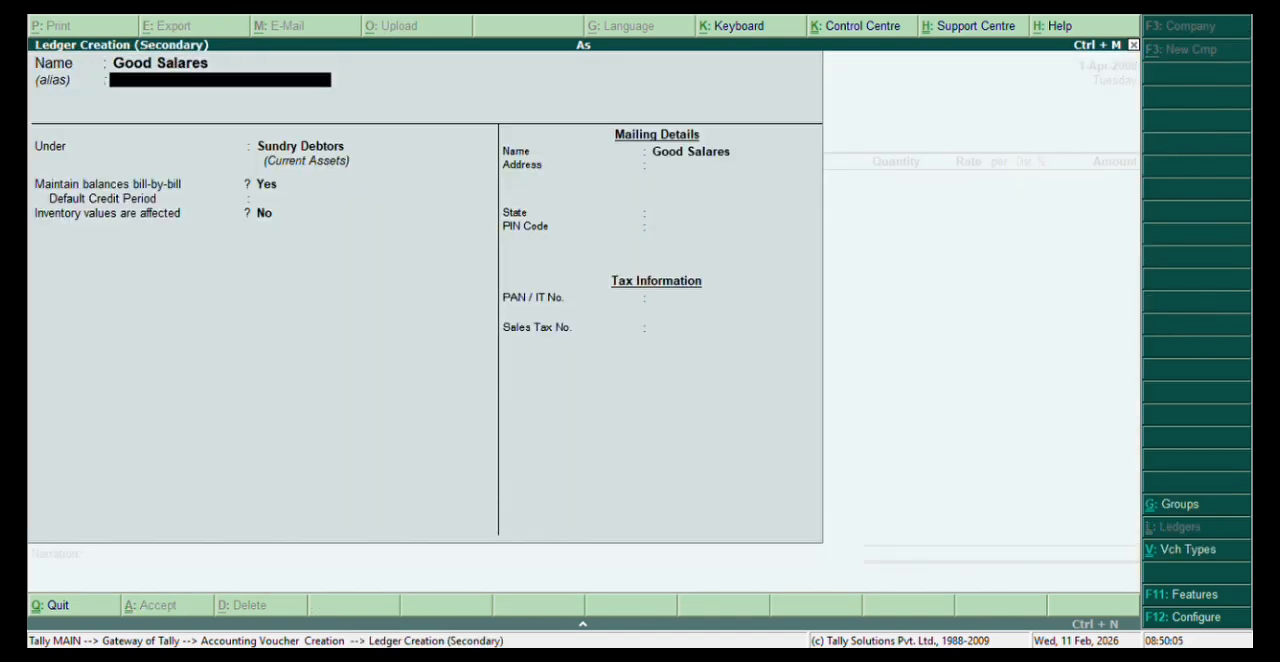
key("BackSpace")
type("0")
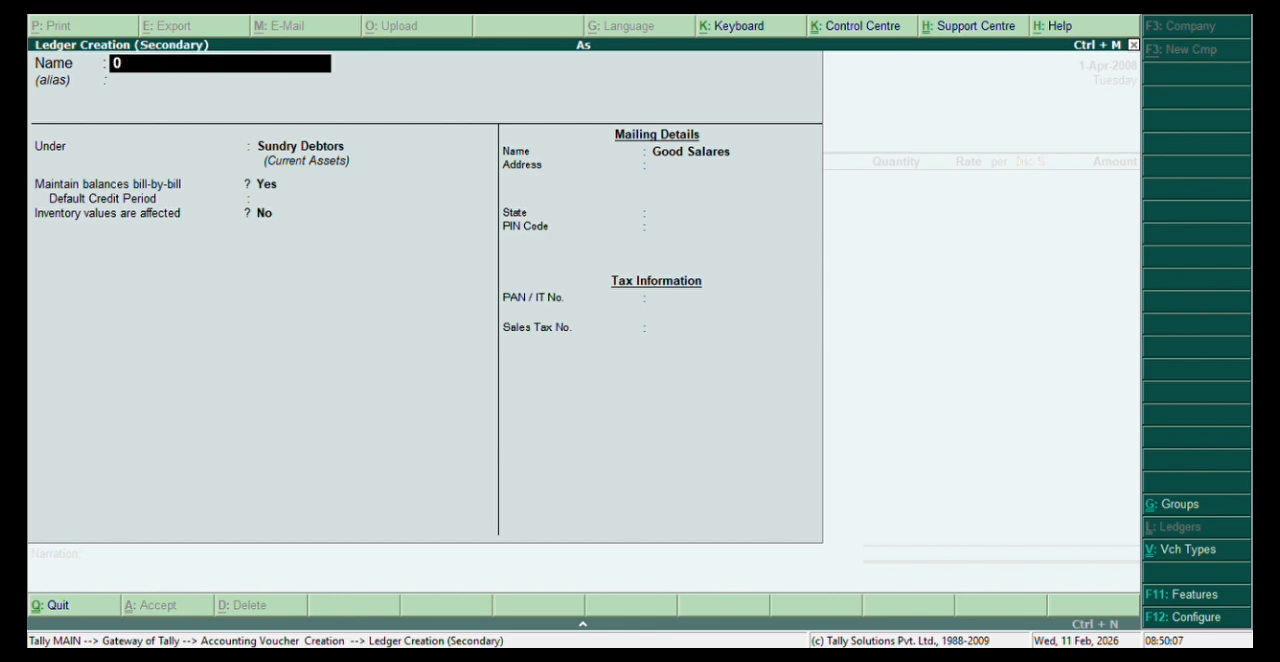
key("BackSpace")
type("Gs")
key("Return")
Place the Gs ledger under Sales Accounts and save it as the voucher's sales ledger.
type("S")
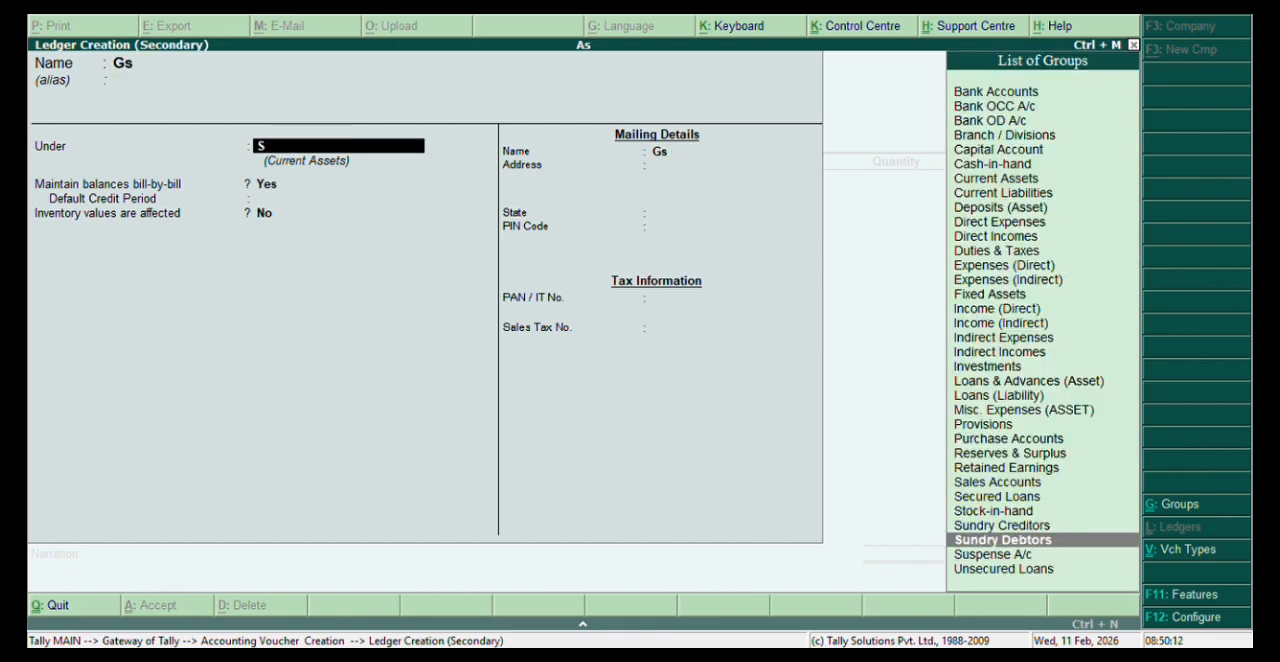
key("Up")
key("Up")
key("Up")
key("Up")
key("Return")
key("ctrl+a")
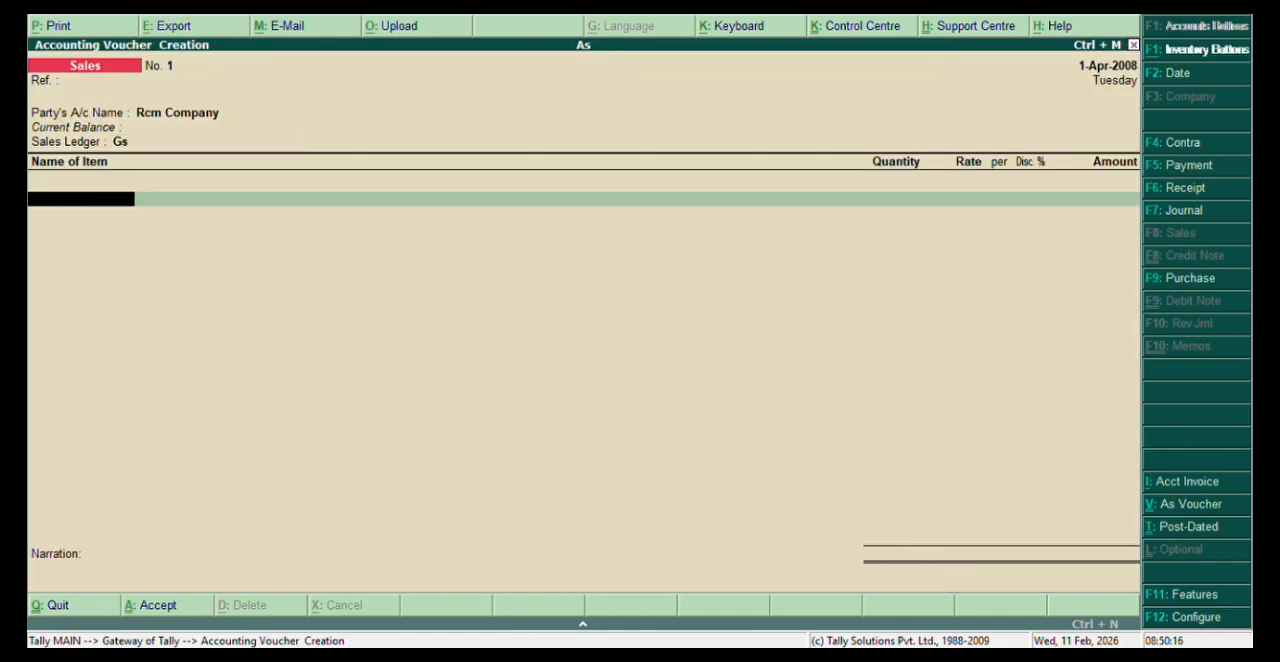
Start a new stock item named Mouse from the voucher's item line, without an alias and under Primary.
key("space")
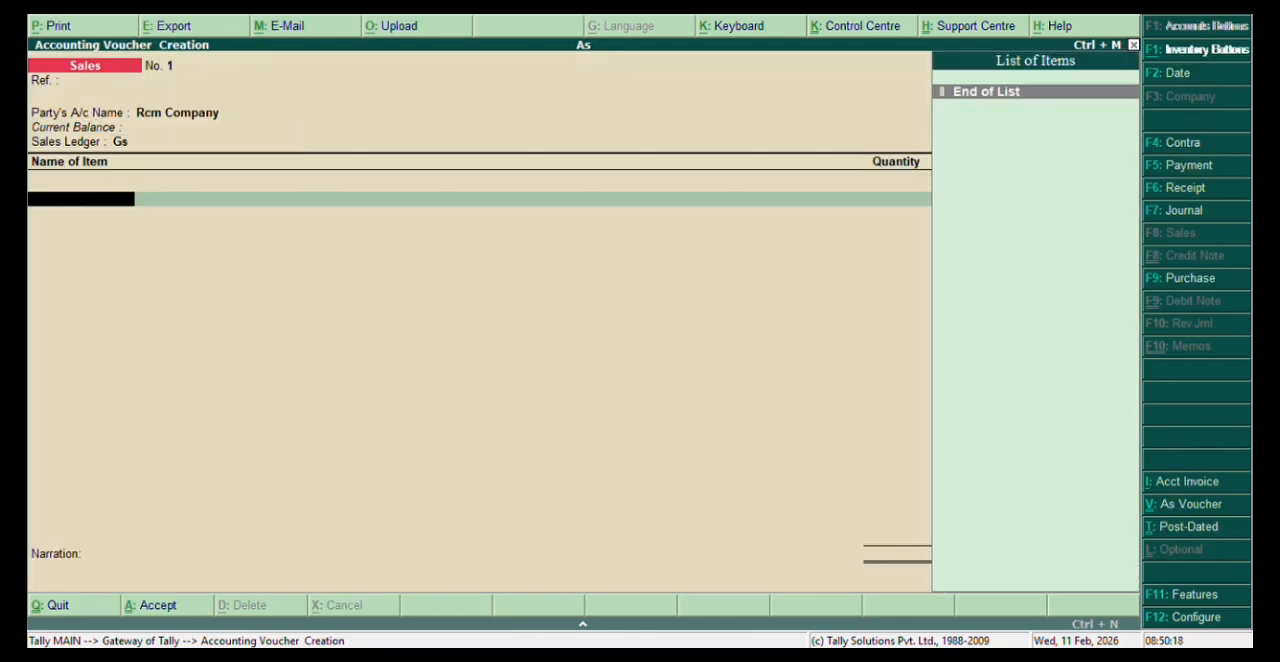
key("alt+c")
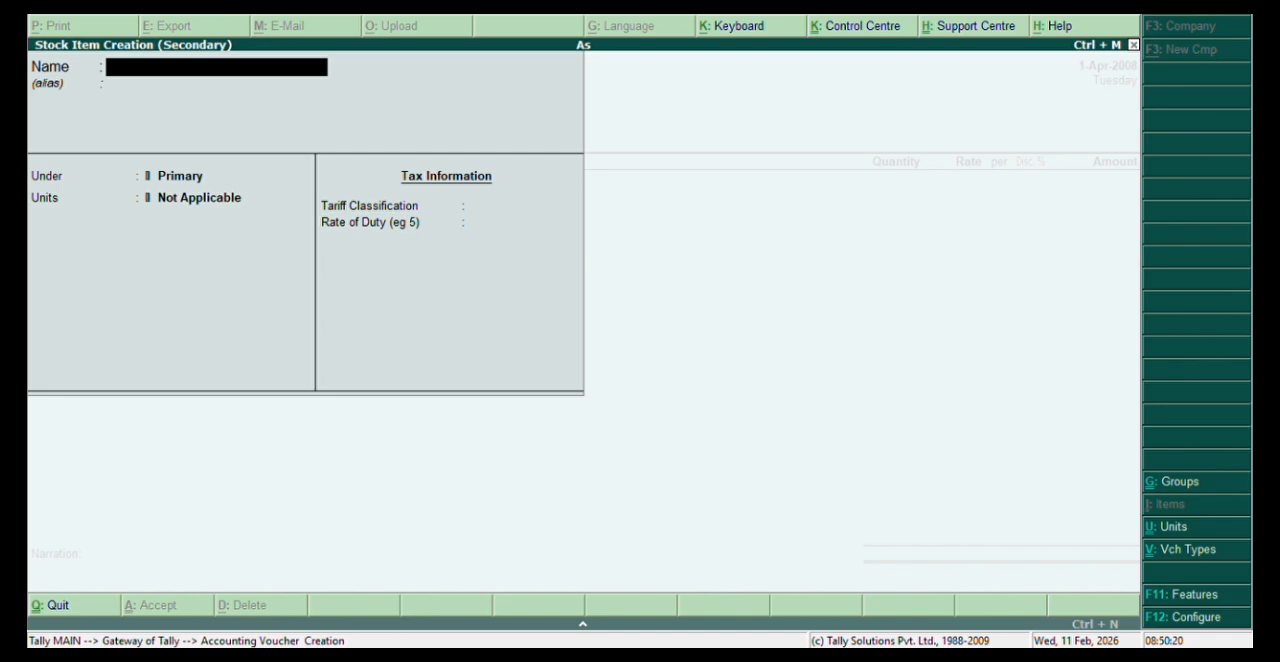
type("Mouse")
key("Return")
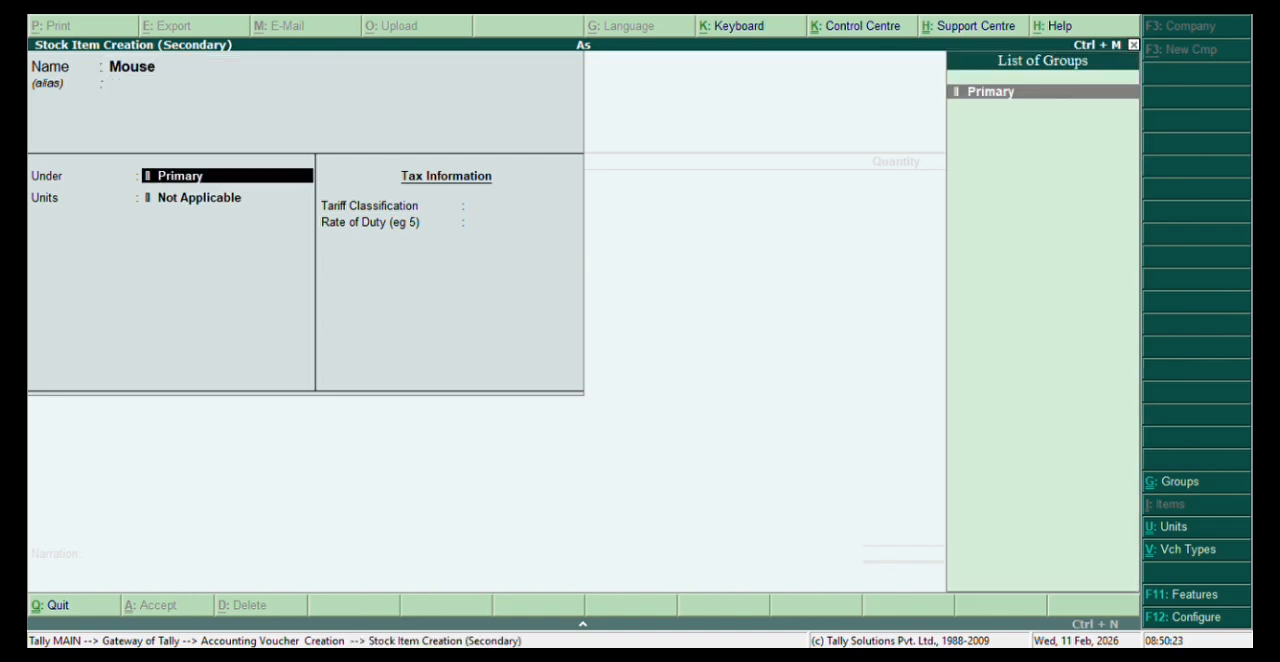
key("Return")
Create the simple unit pcs with no formal name and 0 decimal places as the Mouse item's unit.
key("alt+c")
type("pc")
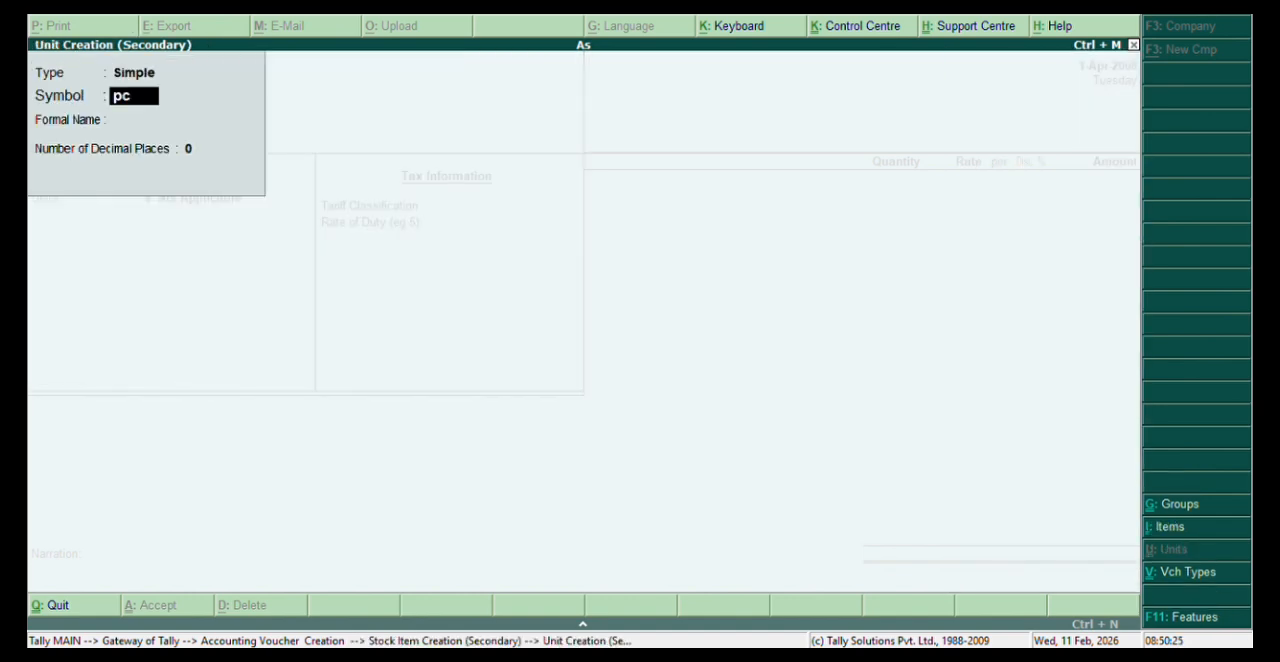
type("s")
key("Return")
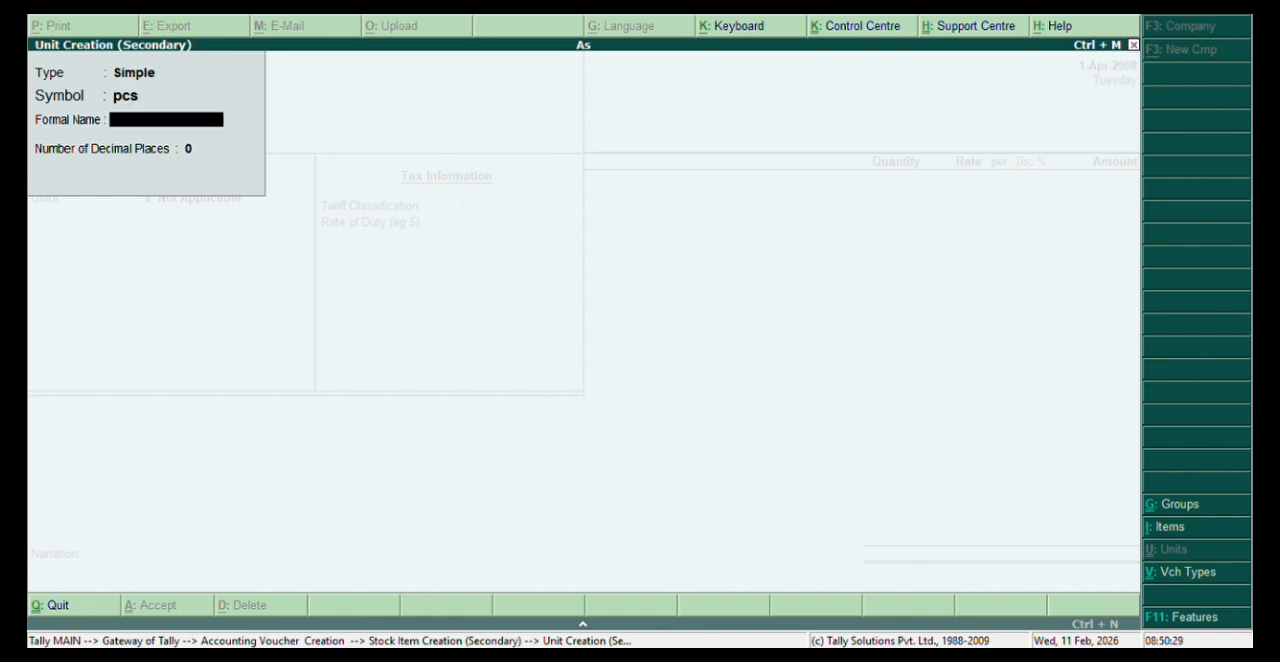
key("Return")
key("Return")
Keep the default tax information and save the Mouse stock item into the voucher's first line.
key("Return")
key("Return")
key("Return")
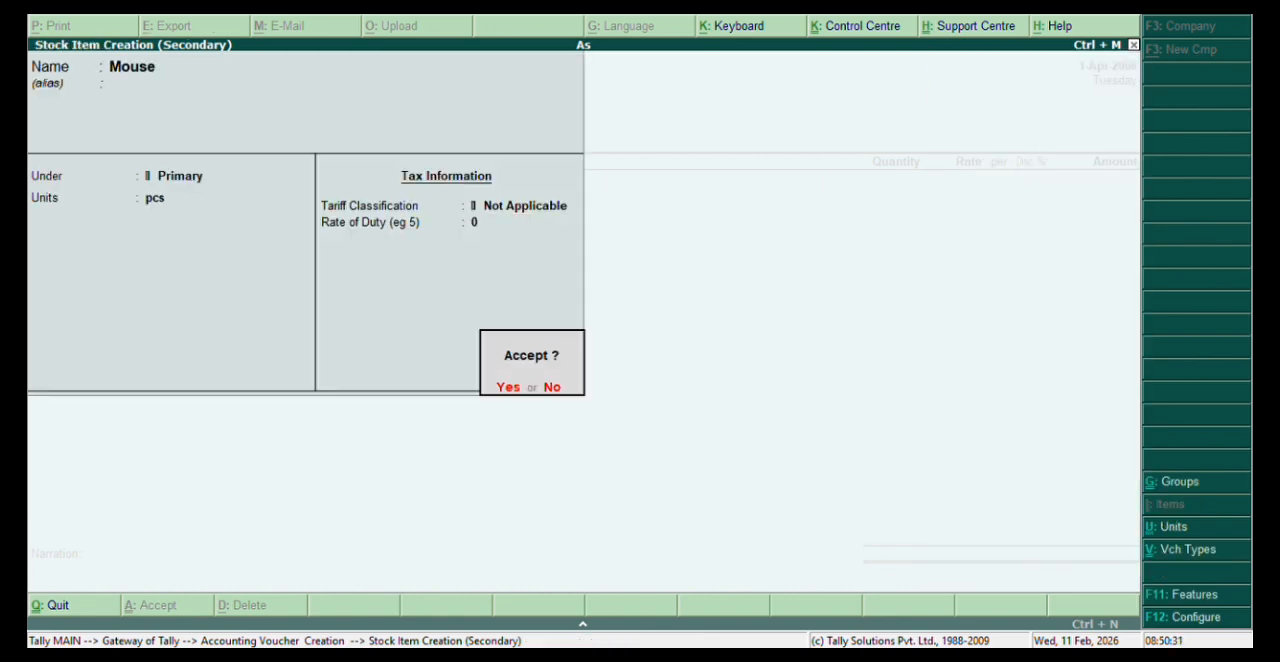
key("Return")
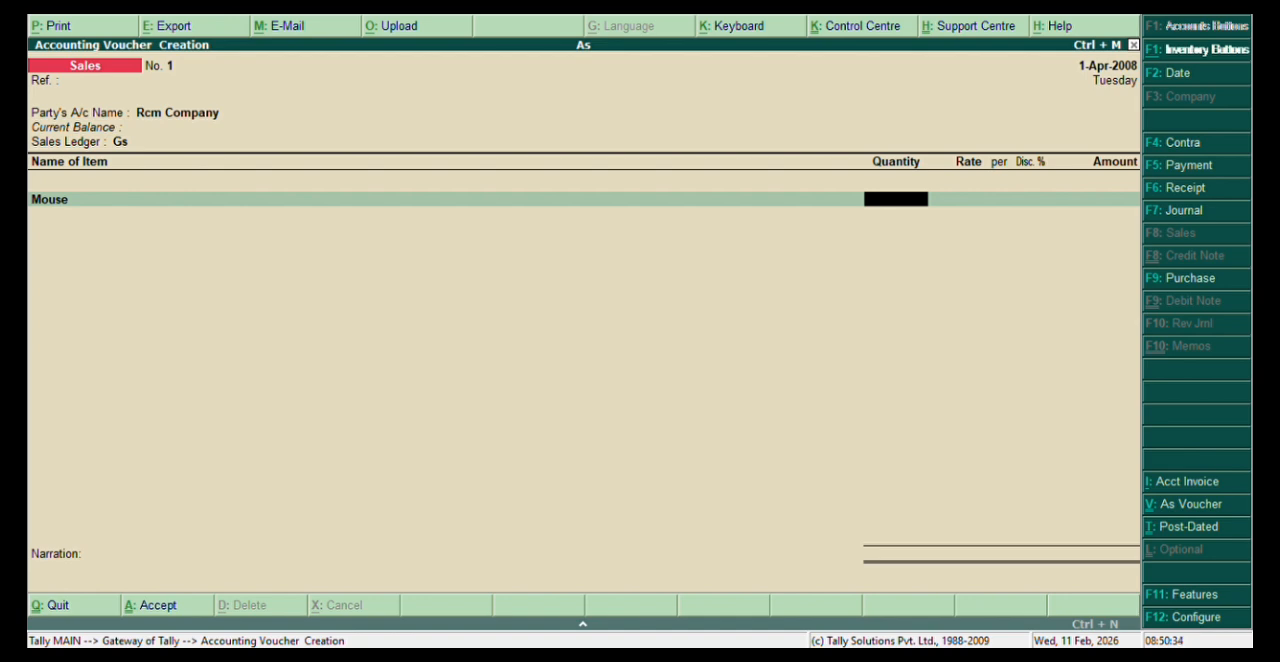
Fill in the Mouse line with a quantity of 100 and a rate of 150 per pcs, leaving the discount empty.
type("100")
key("Return")
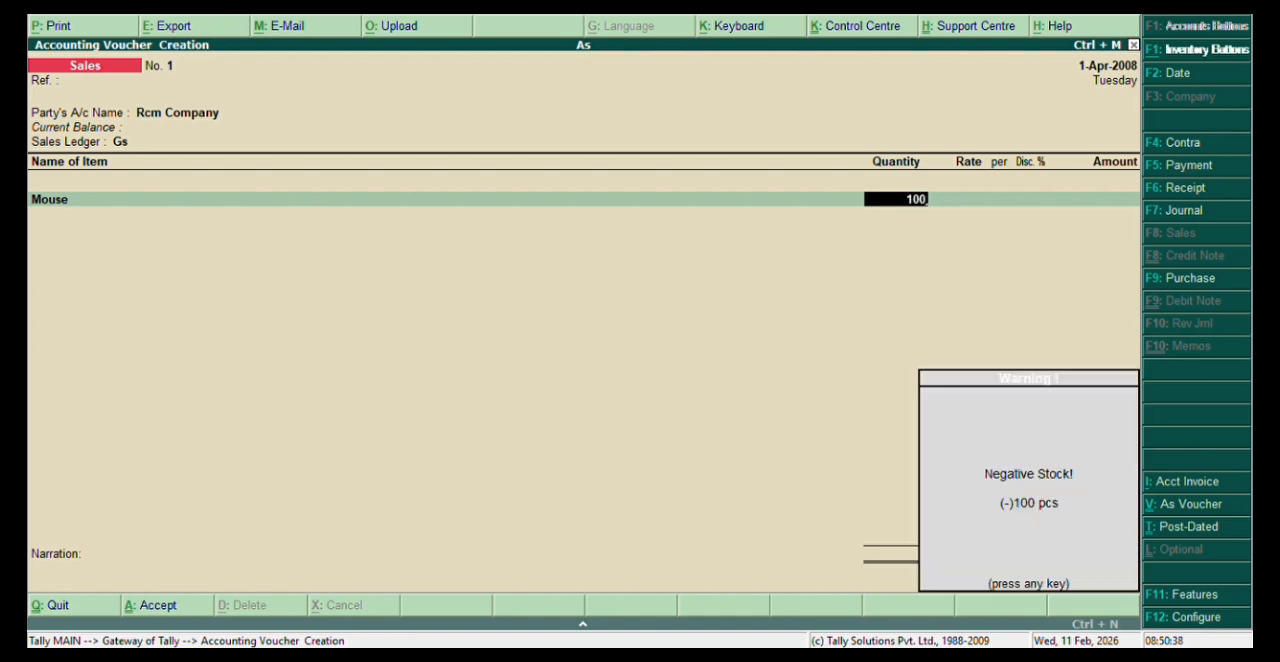
key("Return")
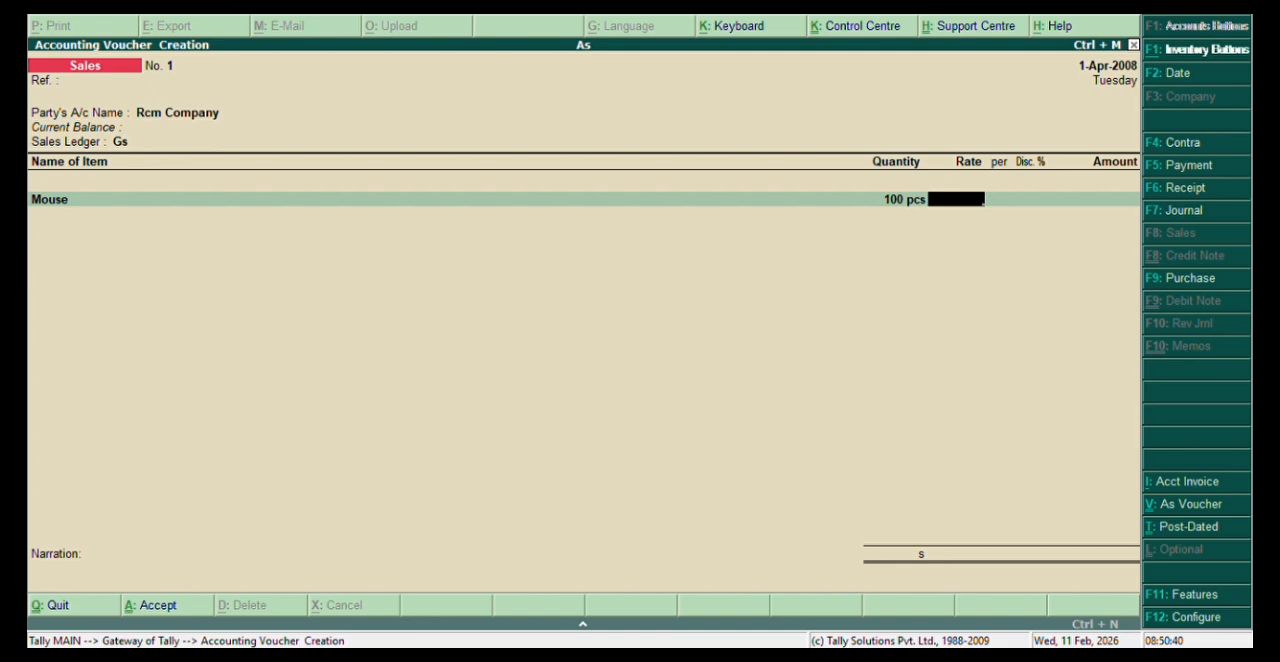
type("150")
key("Return")
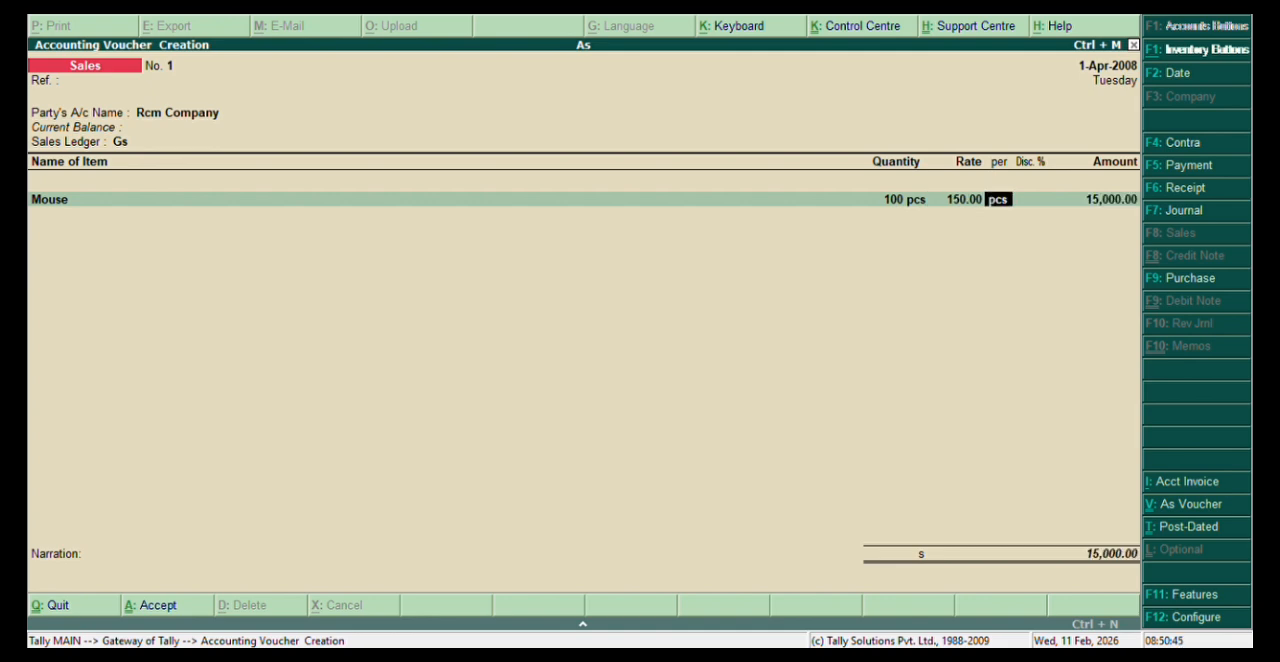
key("Return")
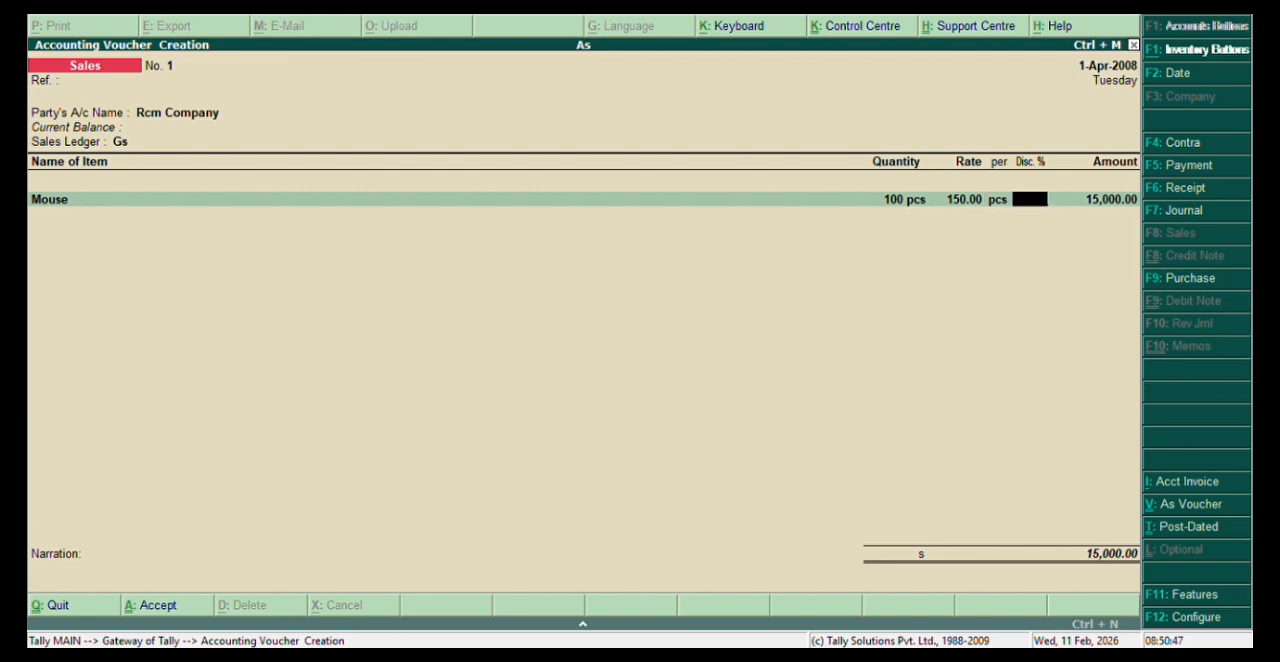
key("Return")
key("Return")
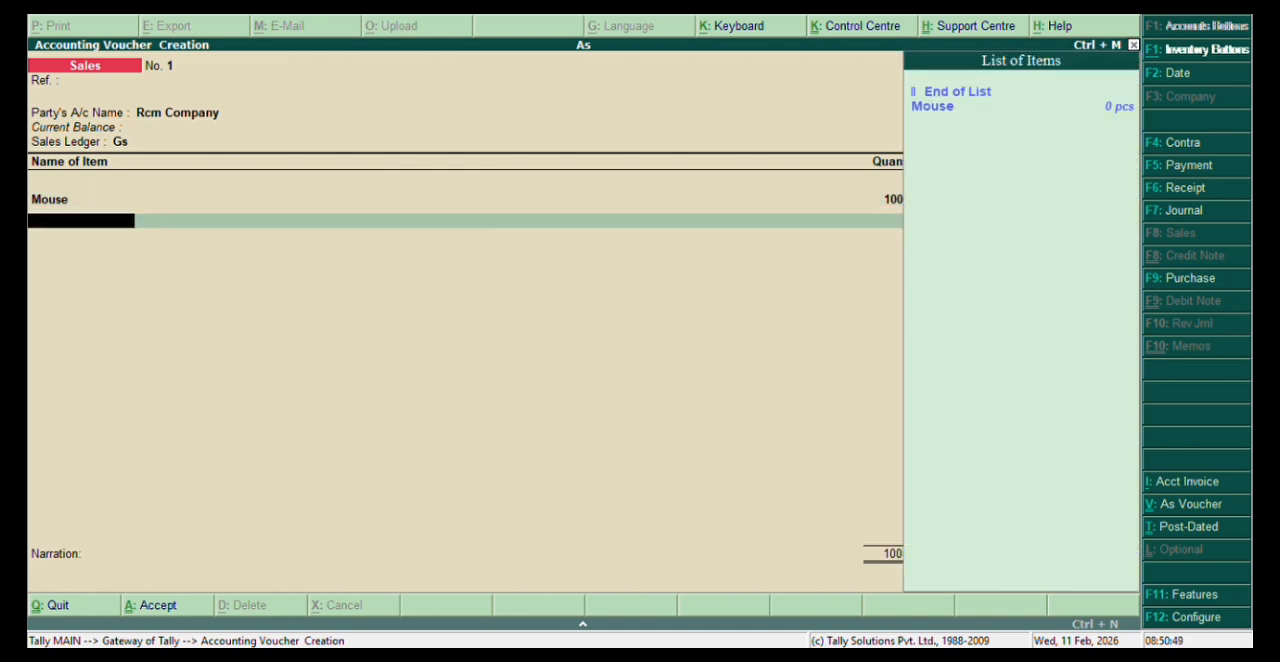
Create the stock item Keyboard under Primary with unit pcs and default tax information for the voucher's second line.
key("alt+c")
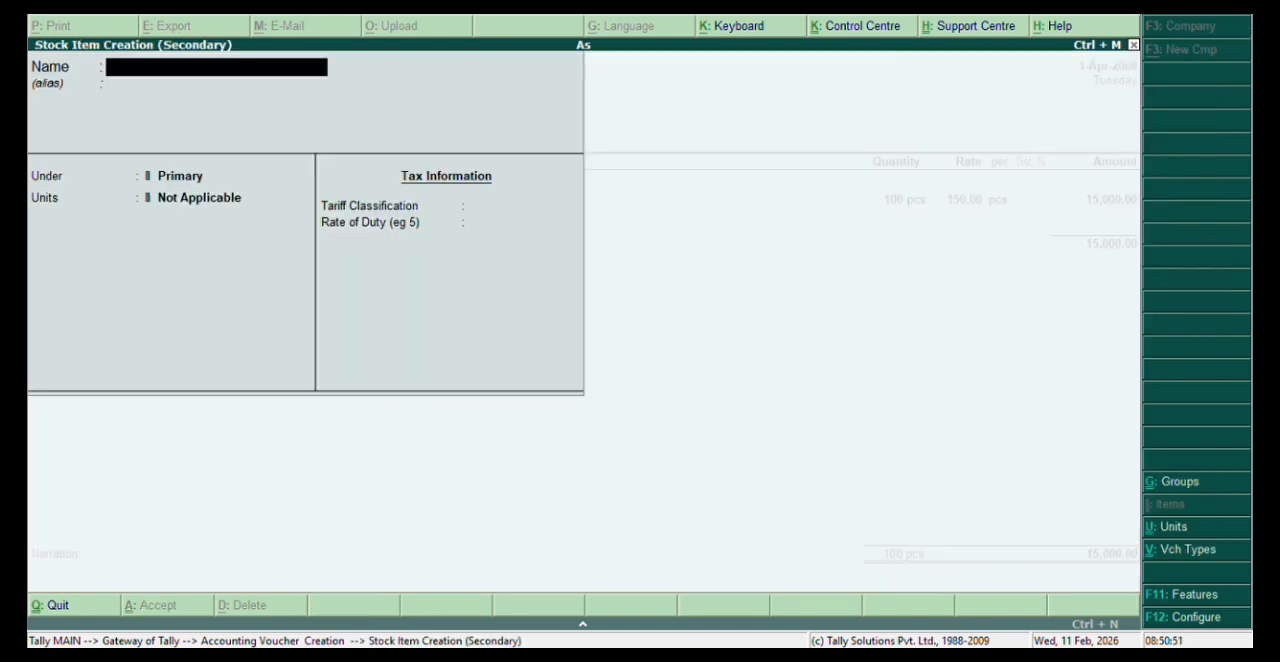
type("Keyboard")
key("Return")
key("Return")
key("Return")
key("Down")
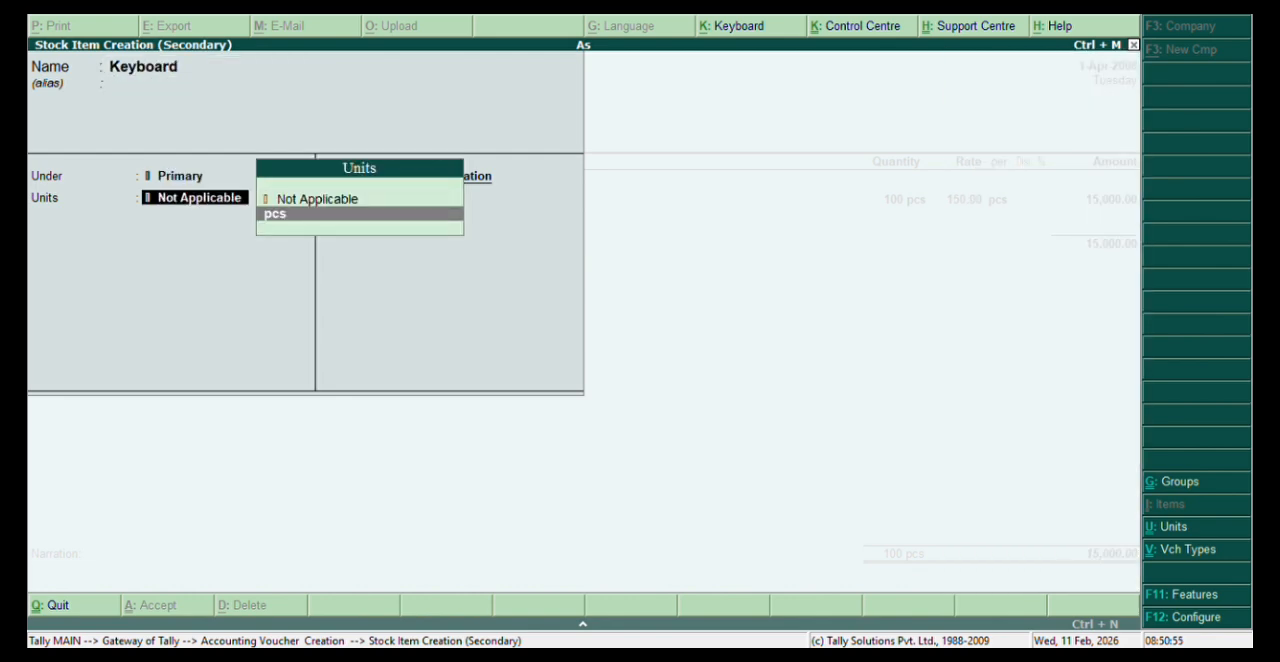
key("Return")
key("Return")
key("Return")
key("Return")
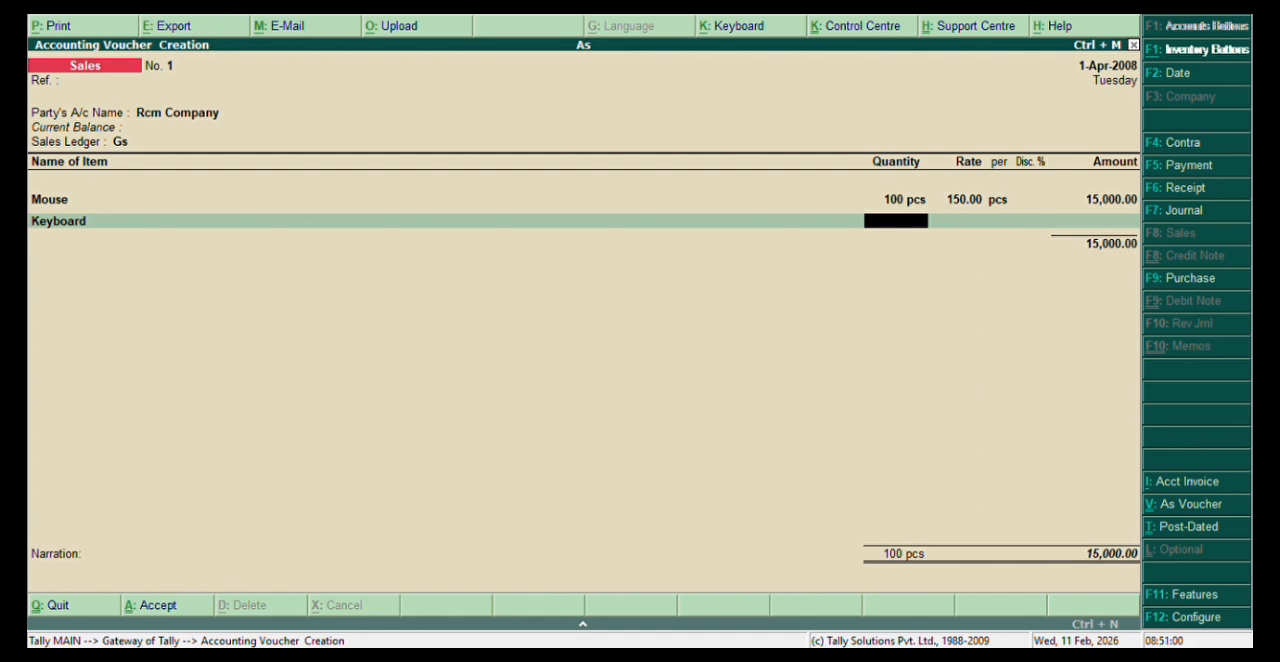
Set the Keyboard line's quantity to 2000 pcs and its rate to 200.
type("2000")
key("Return")
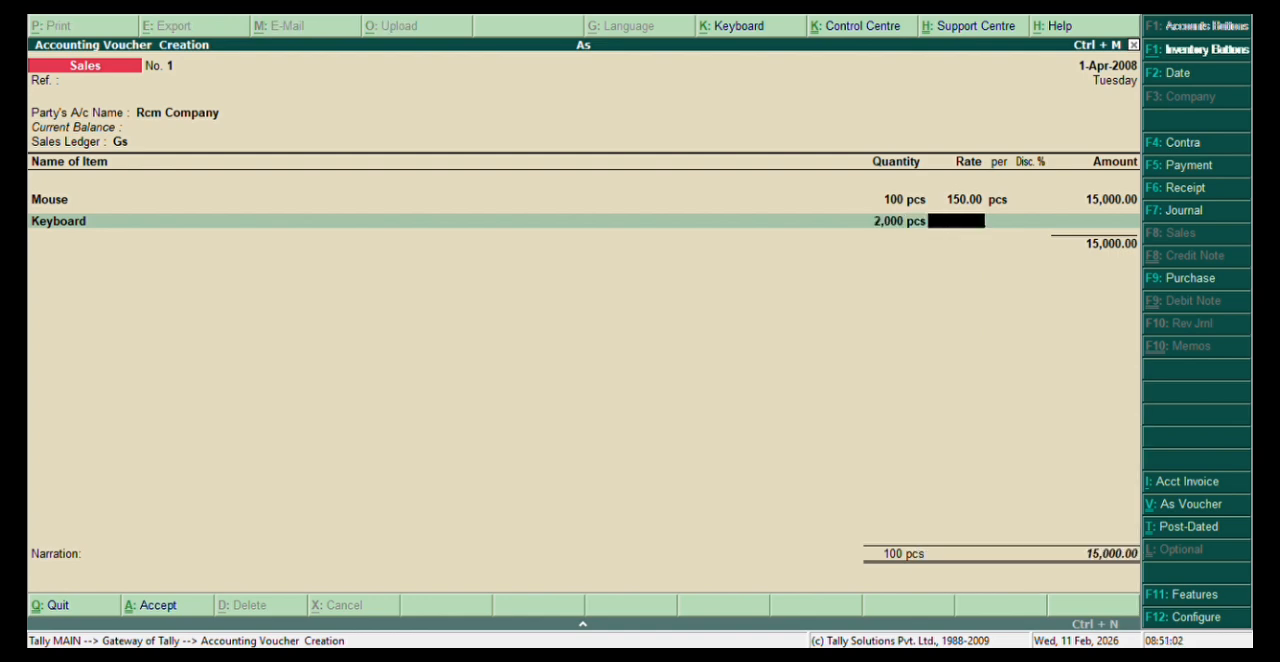
type("2000")
key("BackSpace")
key("Return")
Go back to the Mouse line, set its discount to 5 % and accept the recalculated amount.
key("BackSpace")
key("BackSpace")
key("BackSpace")
key("BackSpace")
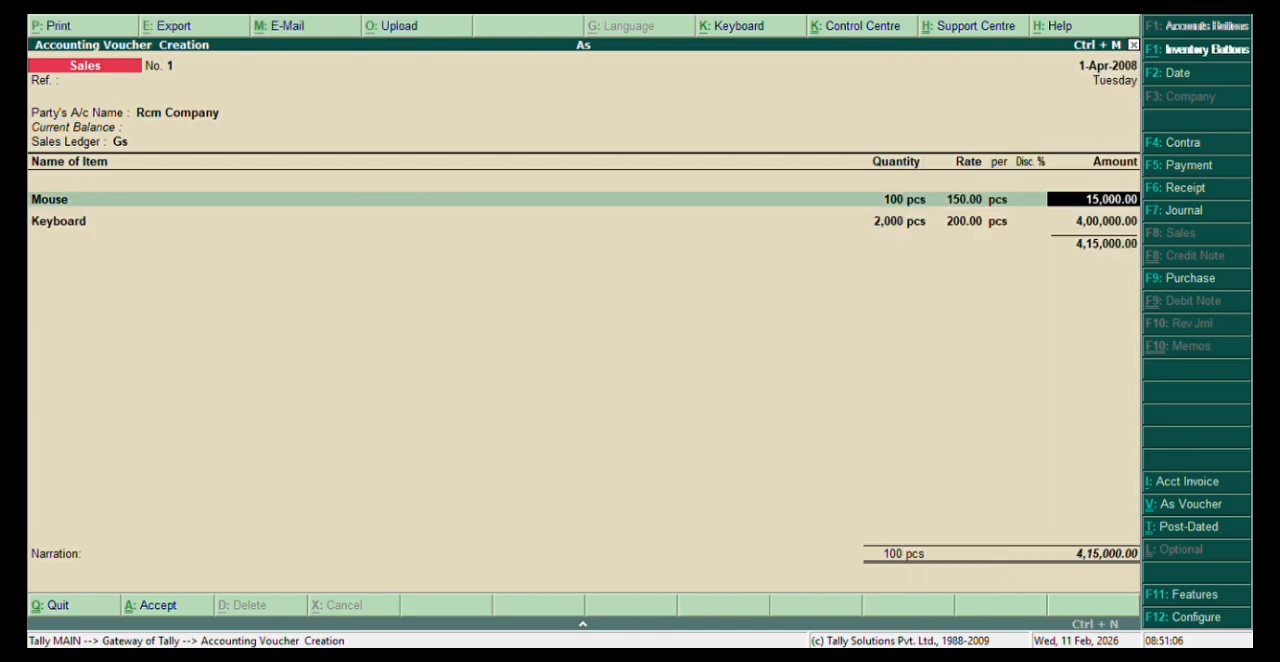
key("BackSpace")
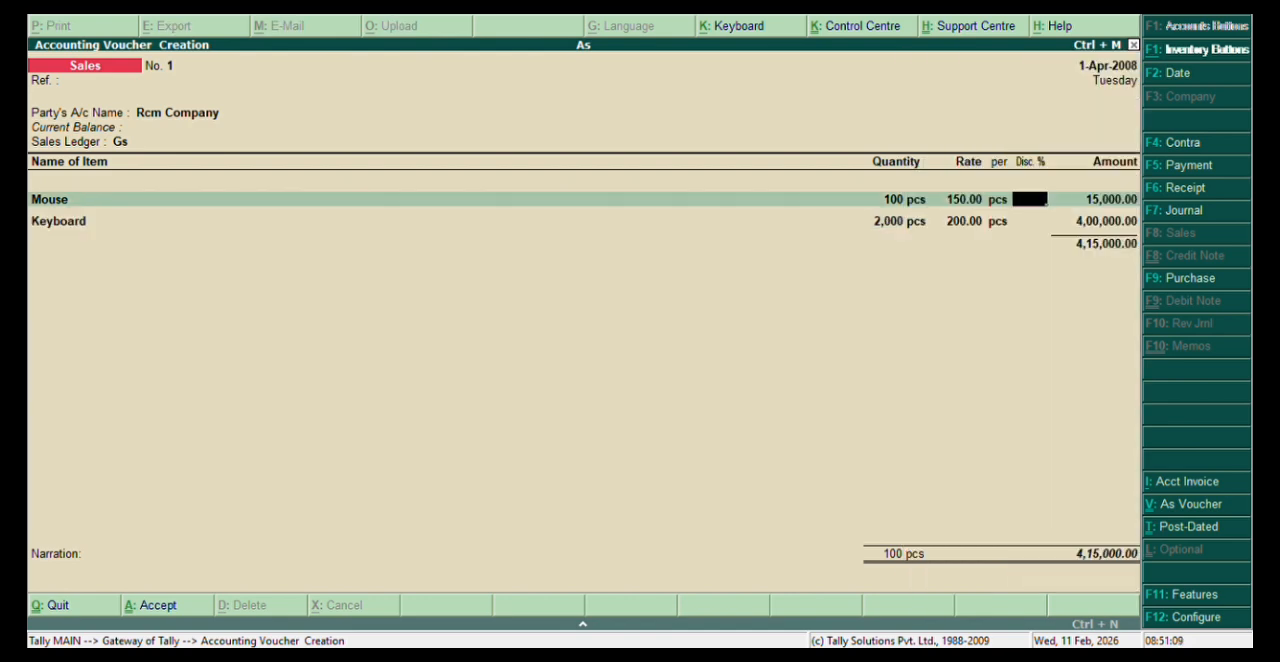
key("BackSpace")
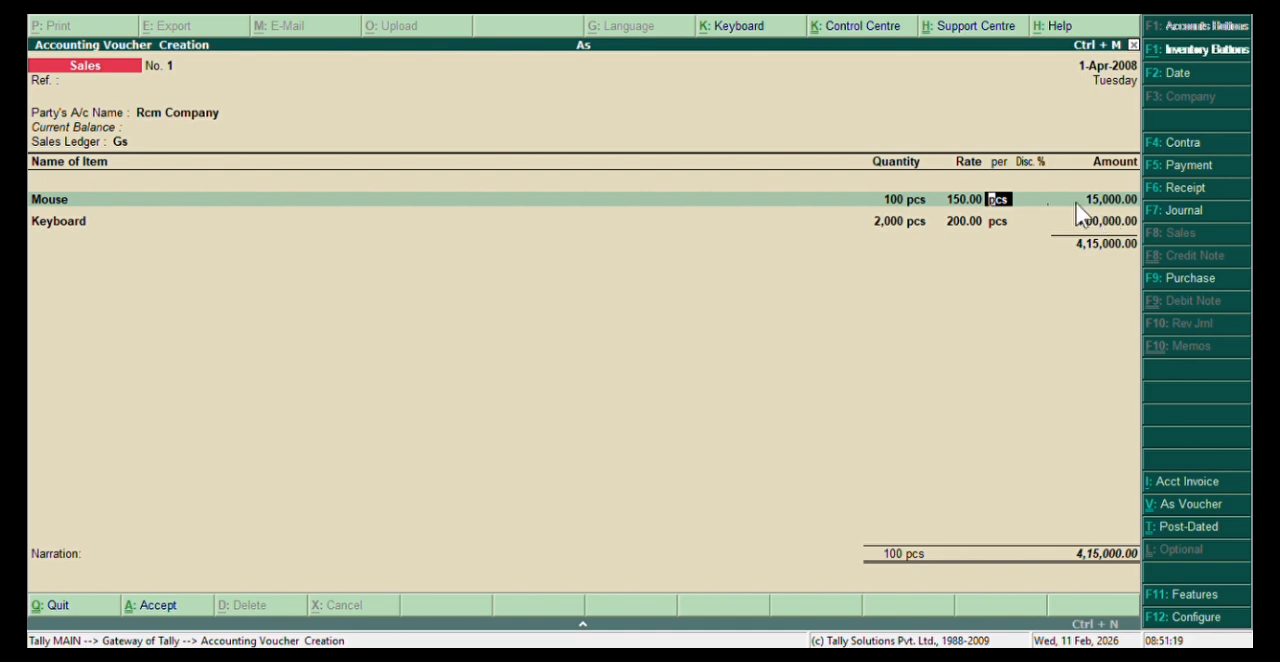
key("Return")
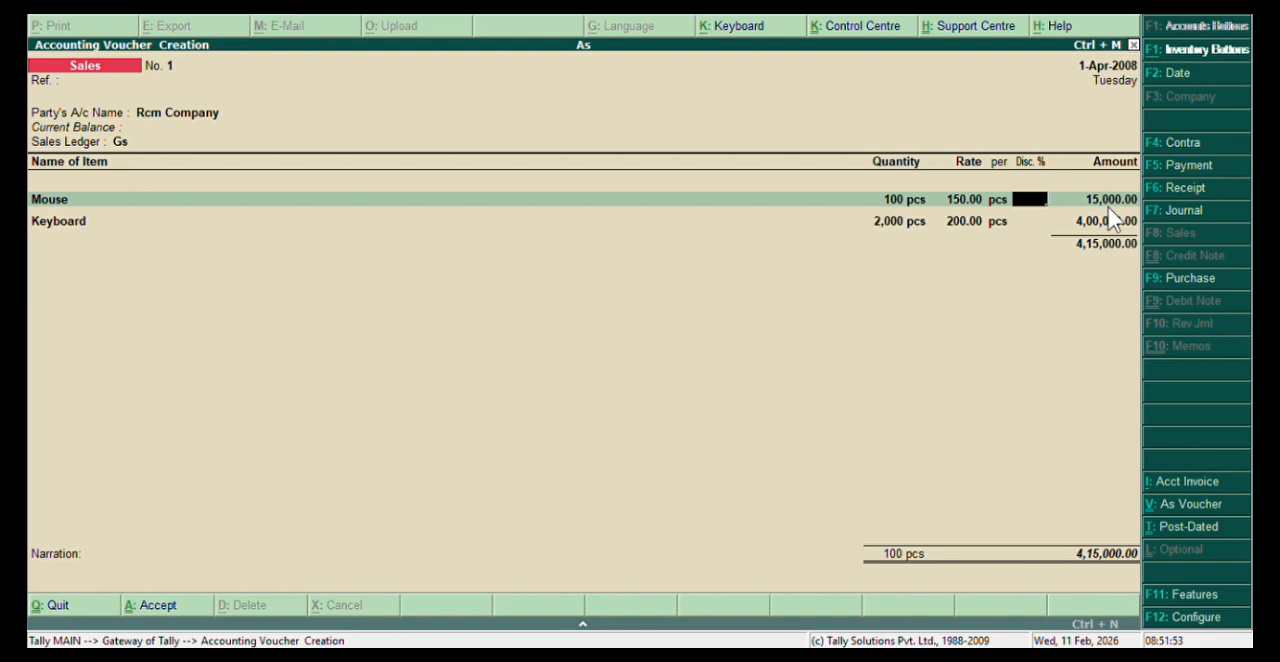
type("5")
key("Return")
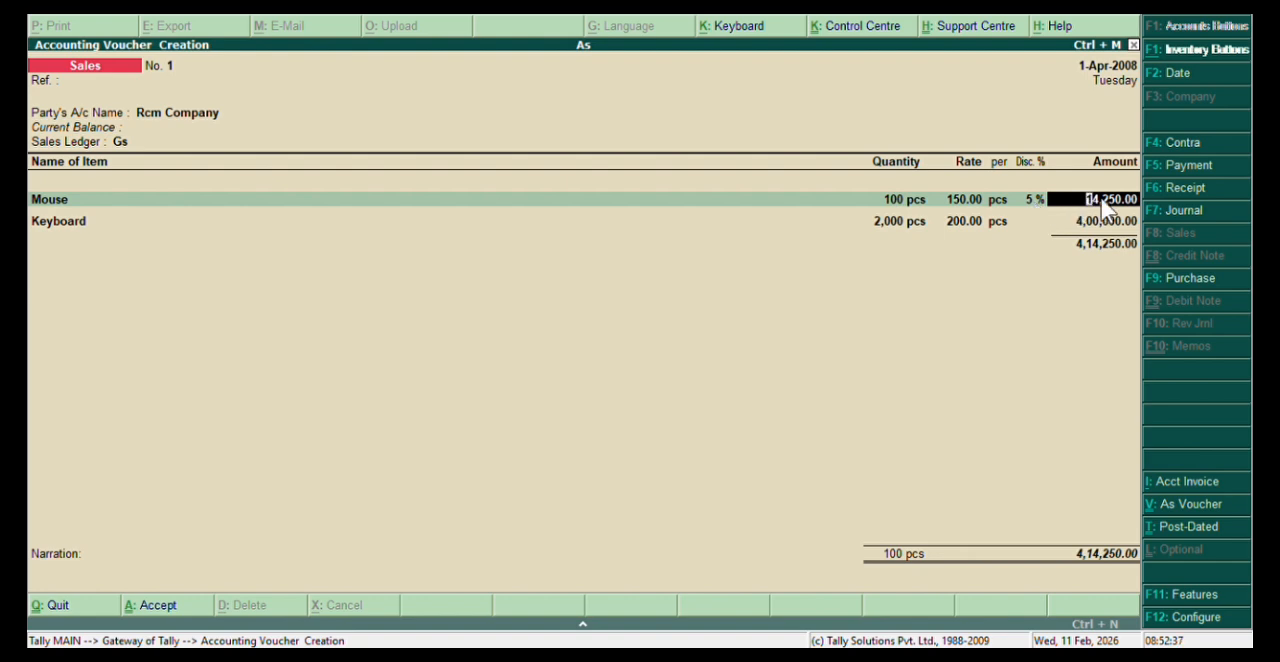
key("Return")
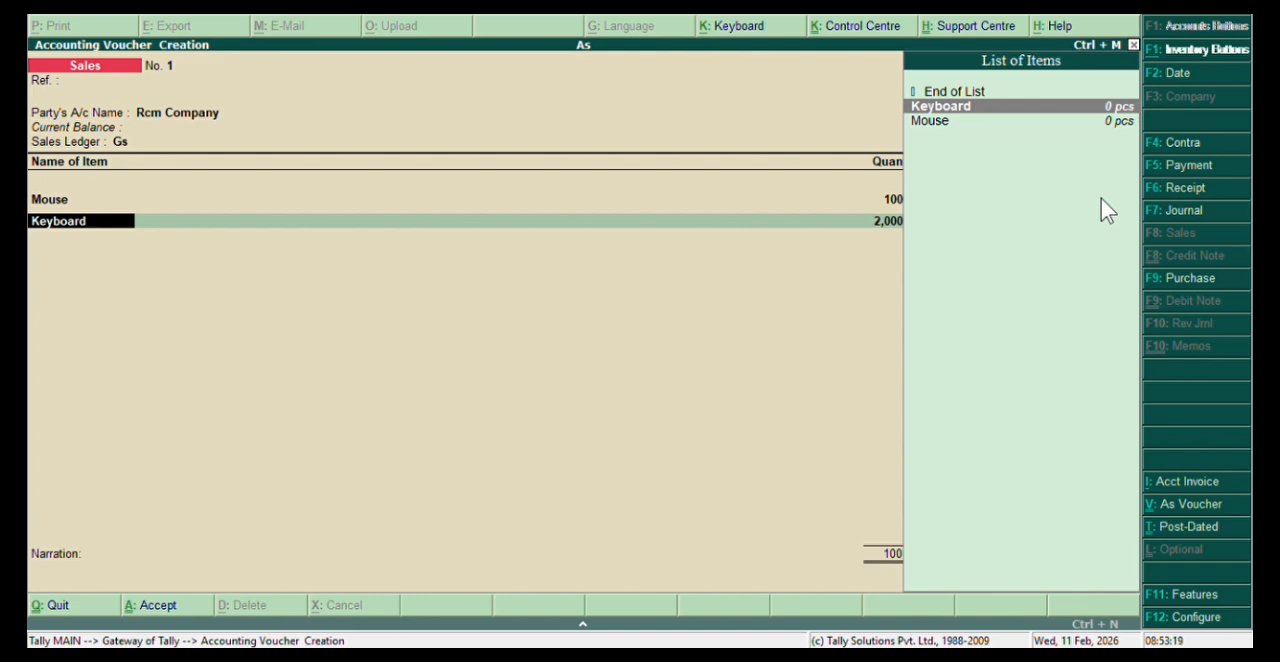
Keep the Keyboard line's quantity, rate and unit, and set its discount to 10 %.
key("Return")
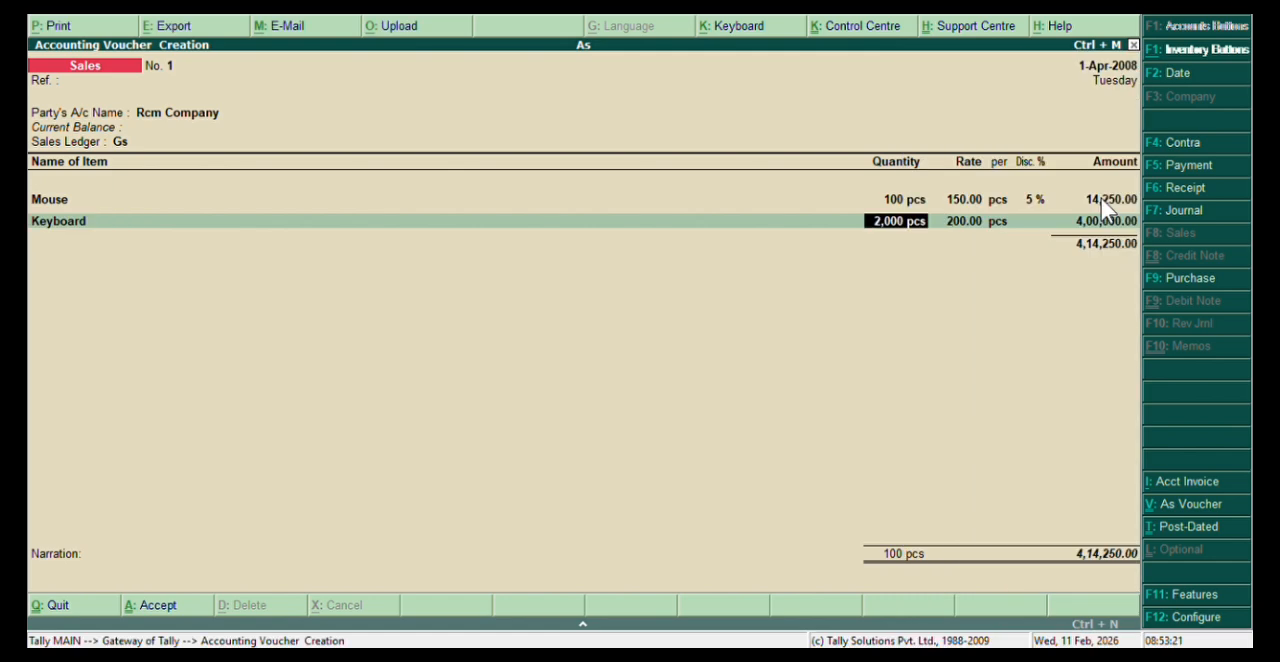
key("Return")
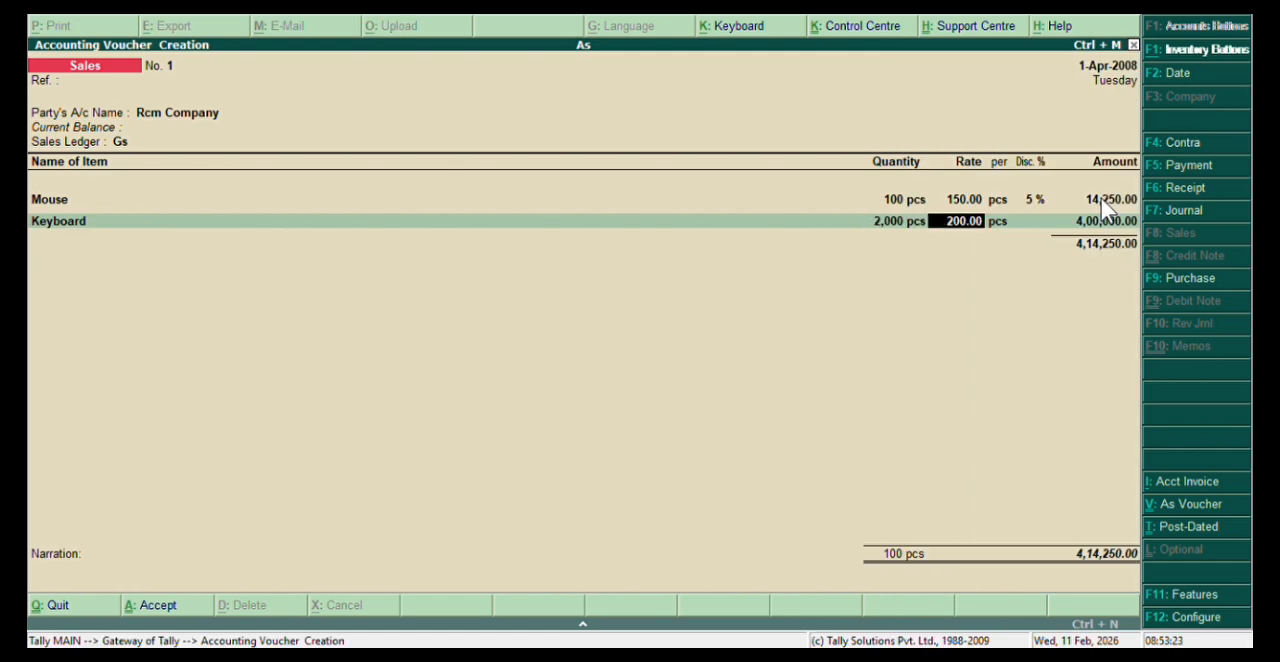
key("Return")
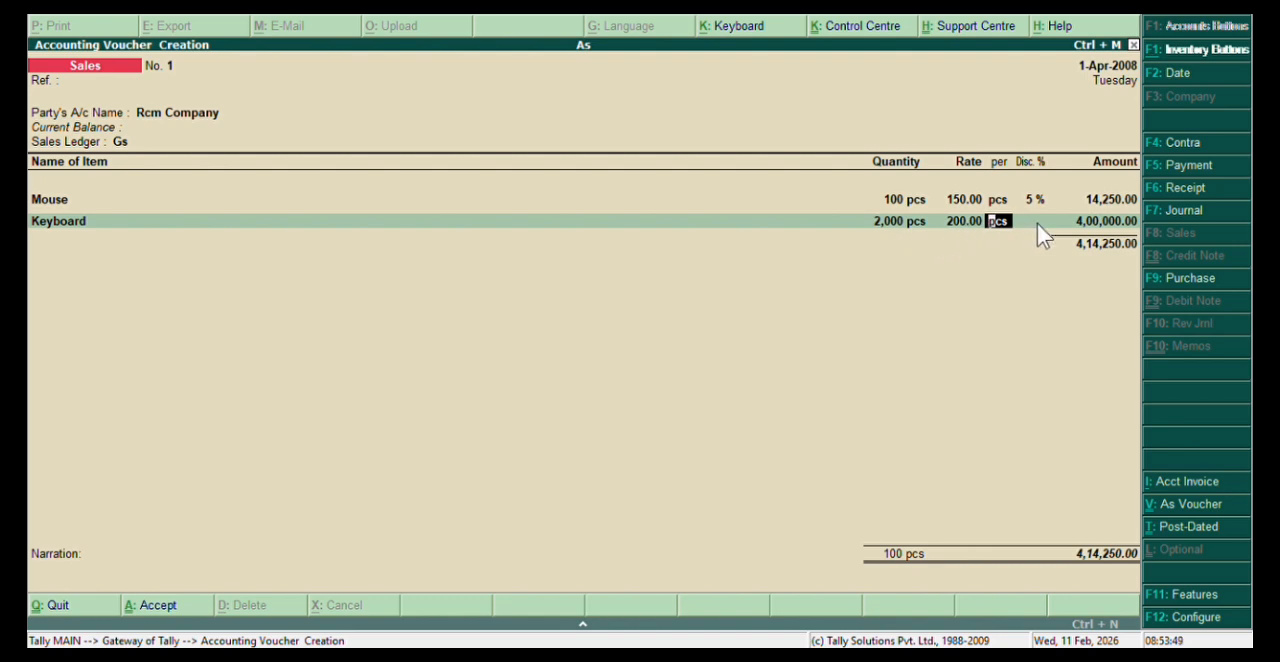
key("Return")
key("Return")
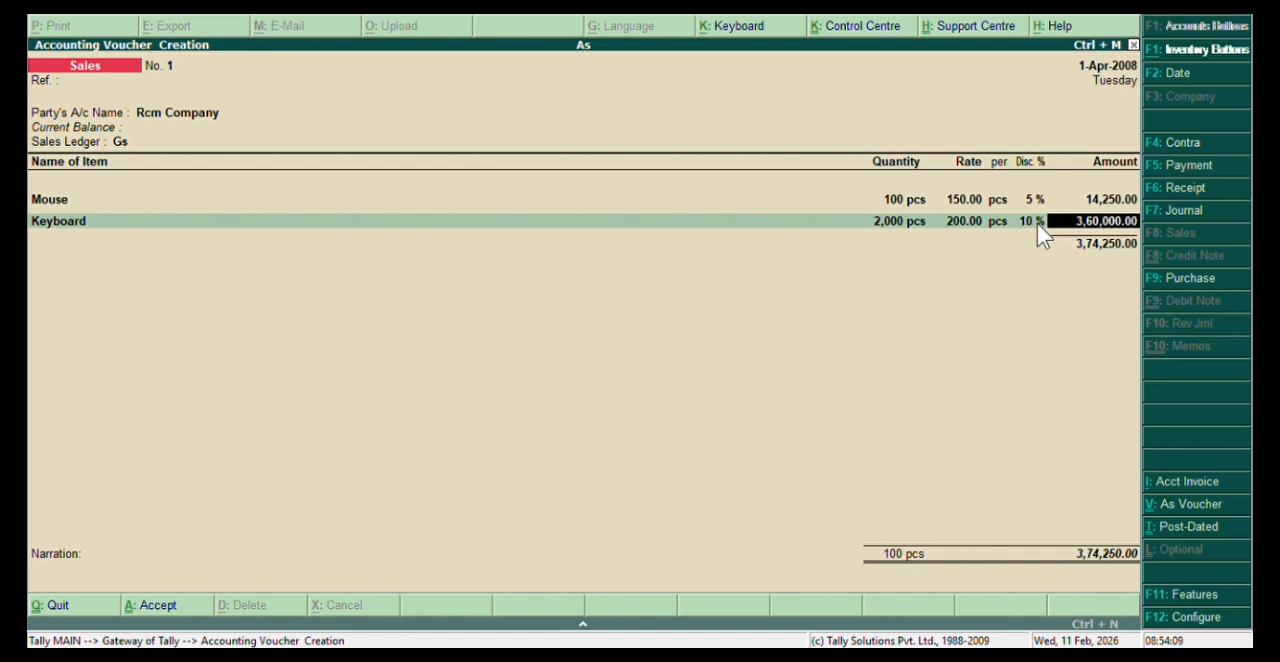